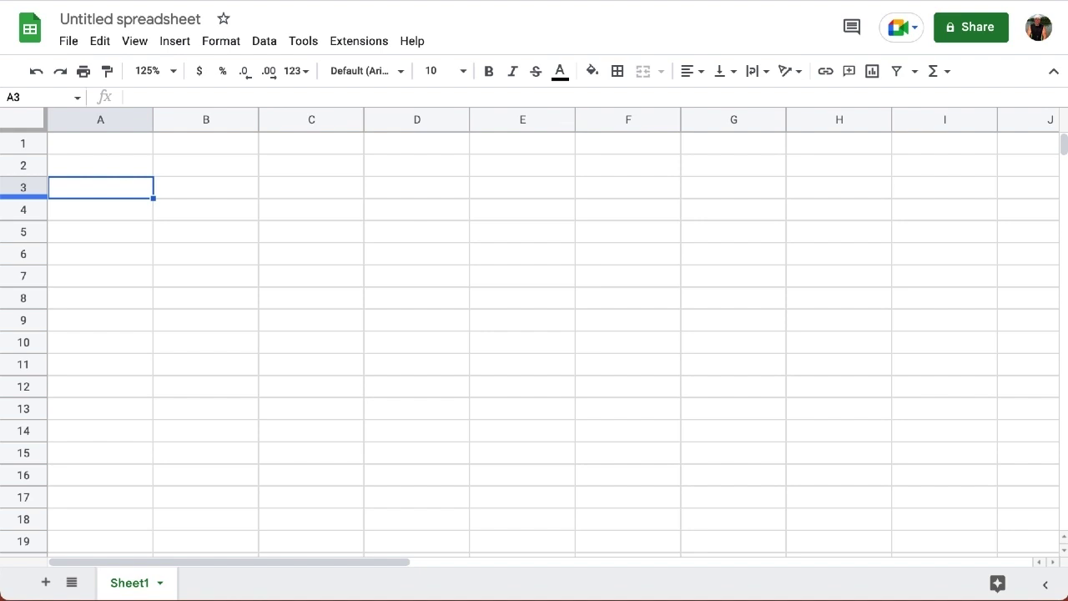
# - Enter the formula =GOOGLEFINANCE("nasdaq:msft","price") in cell A3 to fetch Microsoft's stock price
pyautogui.write('=goo')
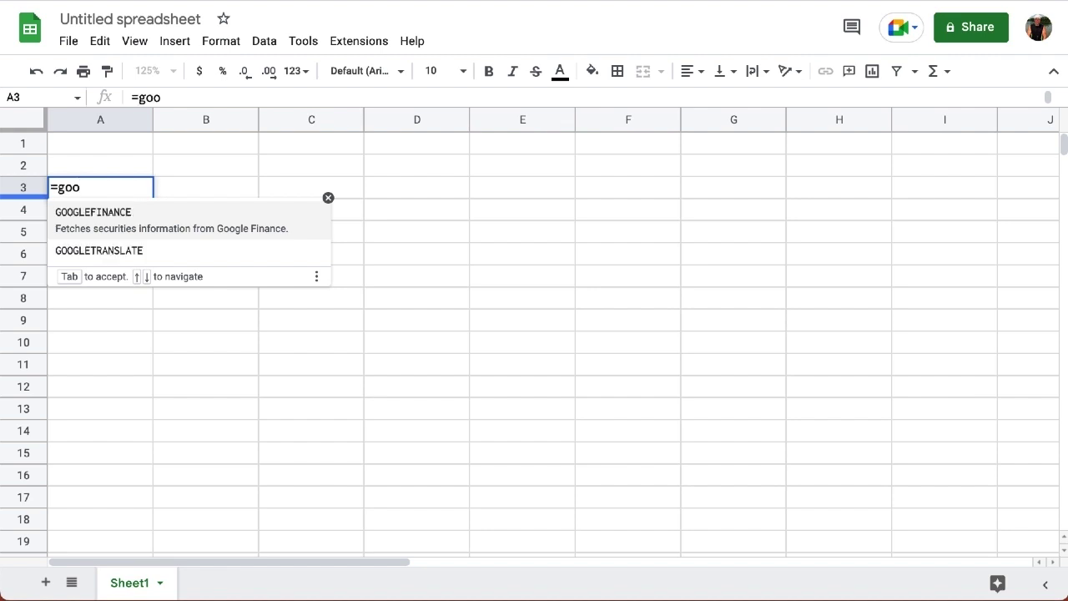
pyautogui.press('Tab')
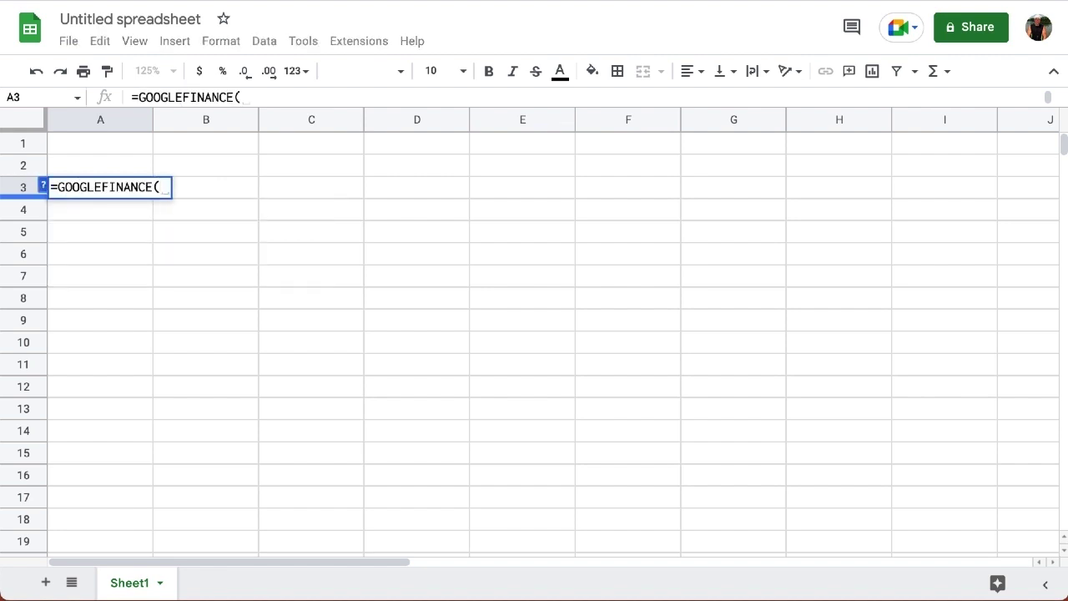
pyautogui.write('"')
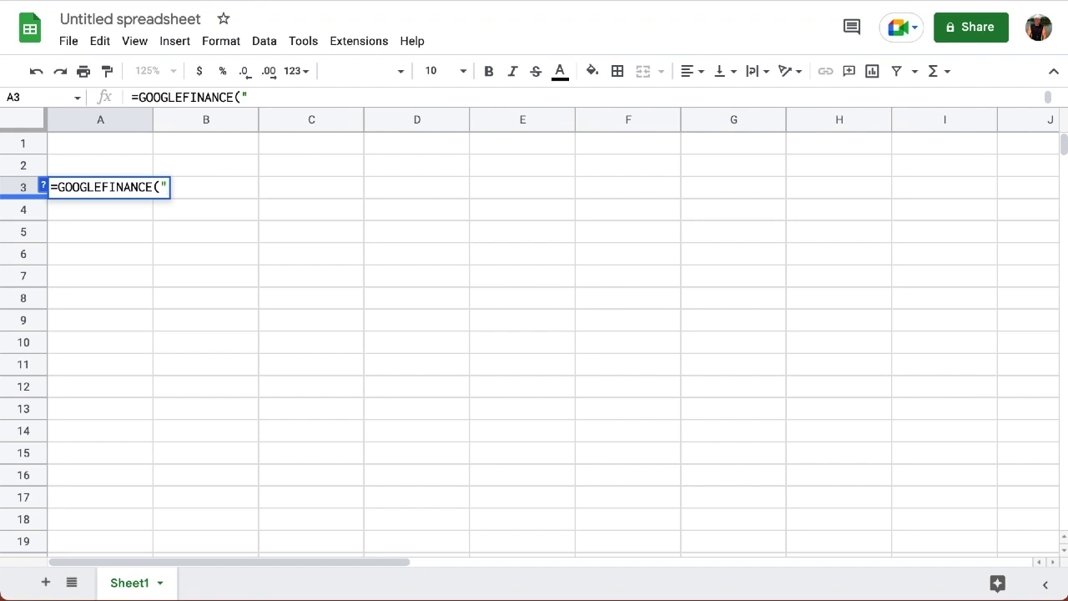
pyautogui.write('nasdaq')
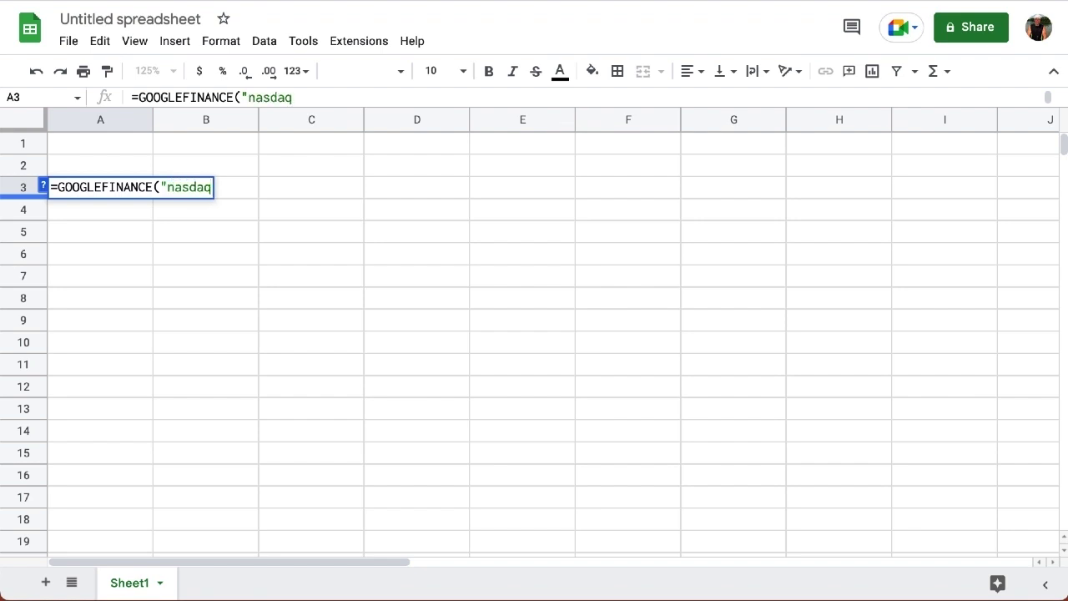
pyautogui.write(':msft')
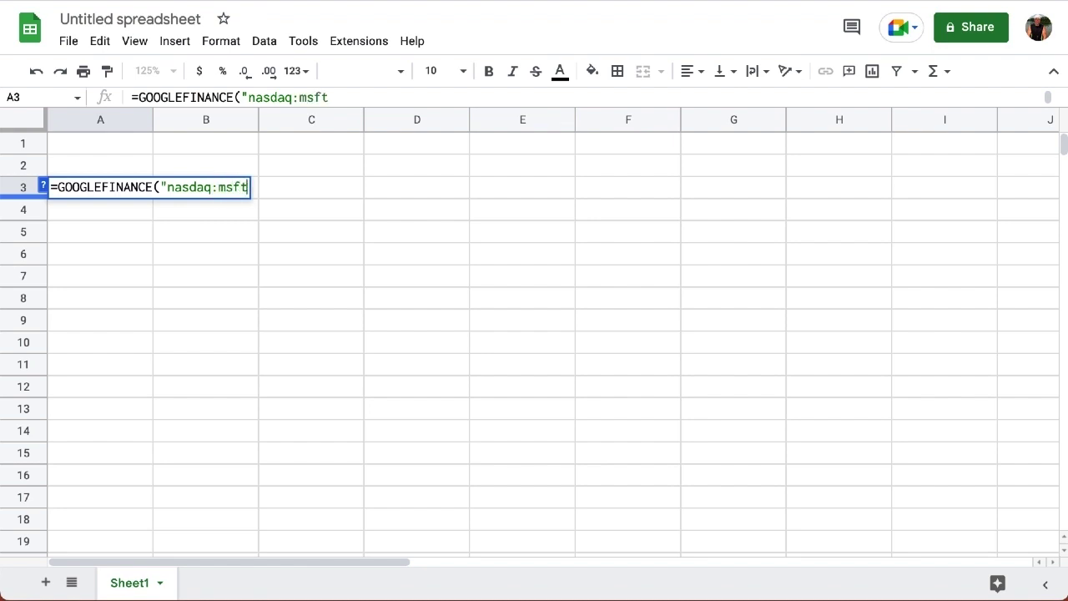
pyautogui.write('",')
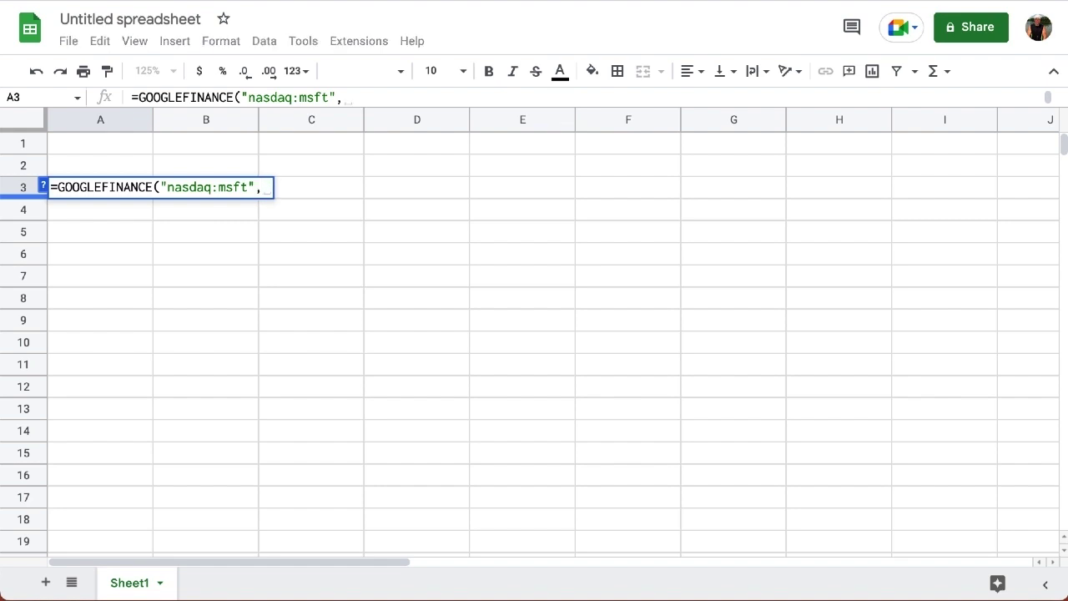
pyautogui.write('"')
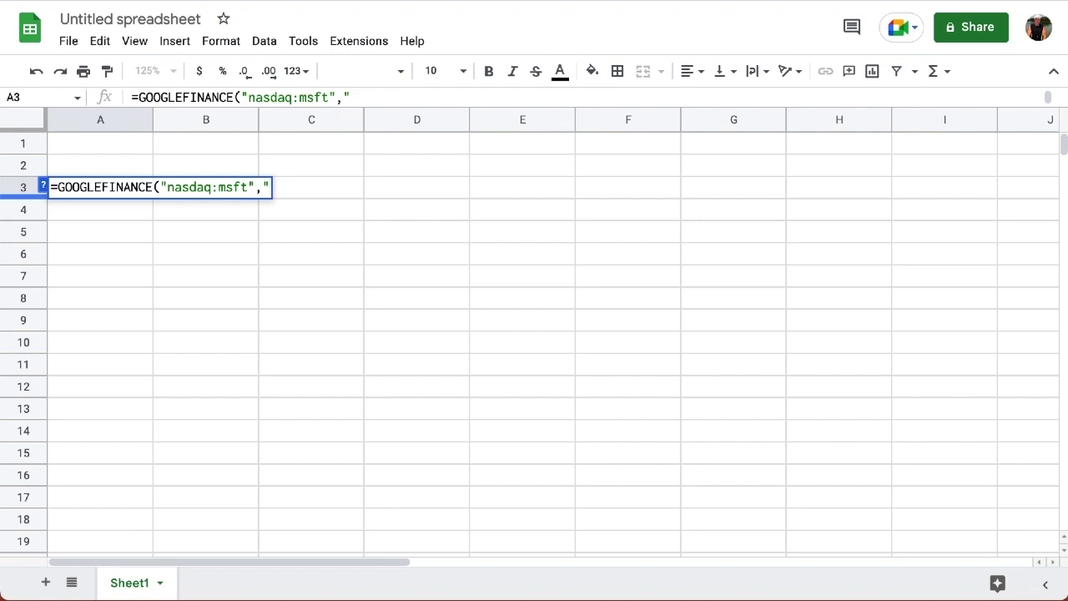
pyautogui.write('price"')
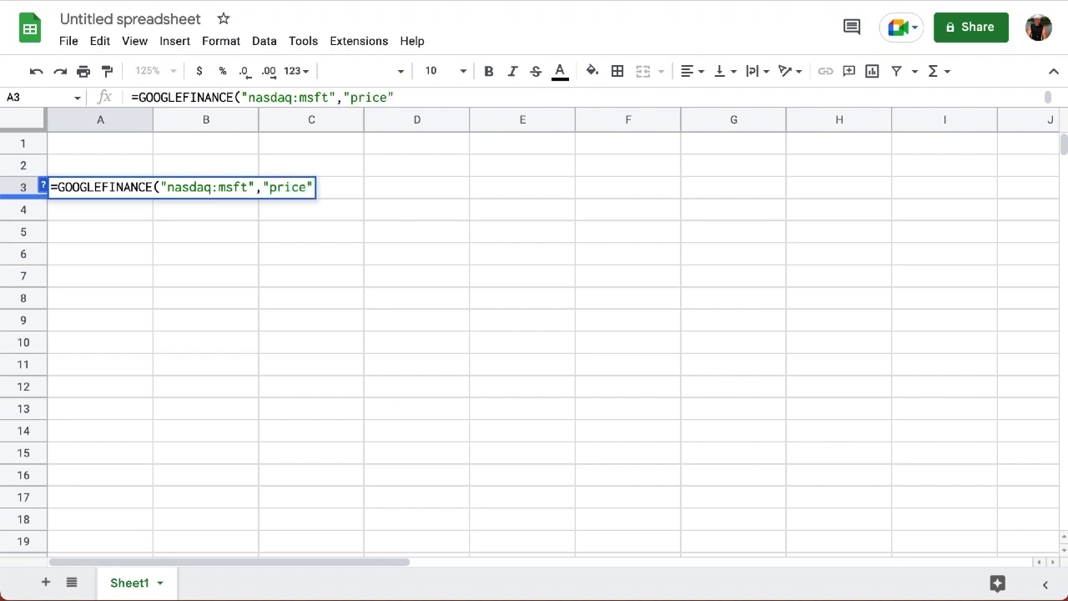
pyautogui.write(')')
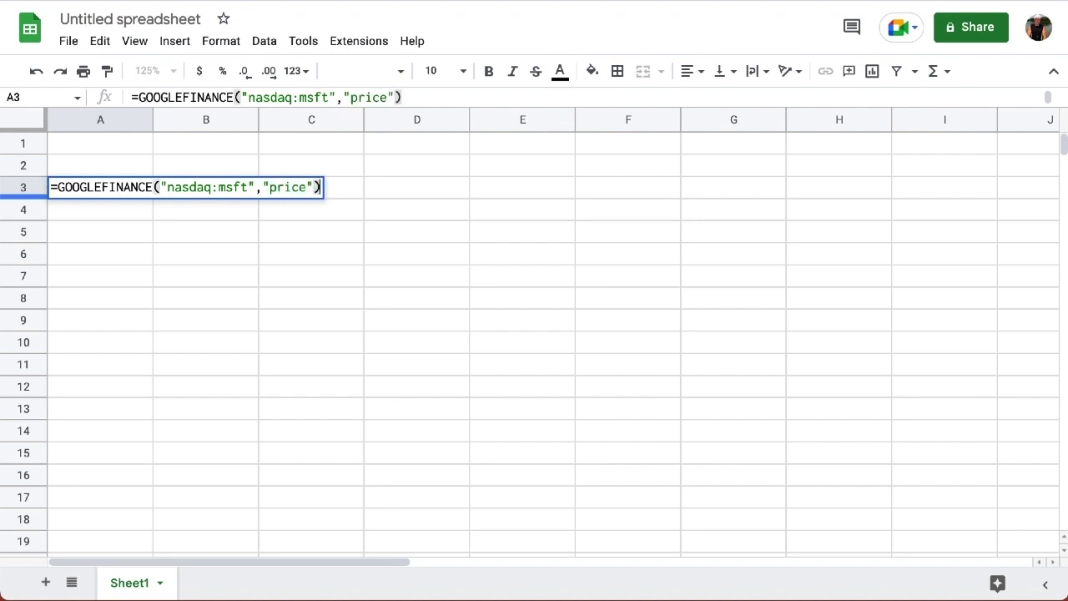
pyautogui.press('Return')
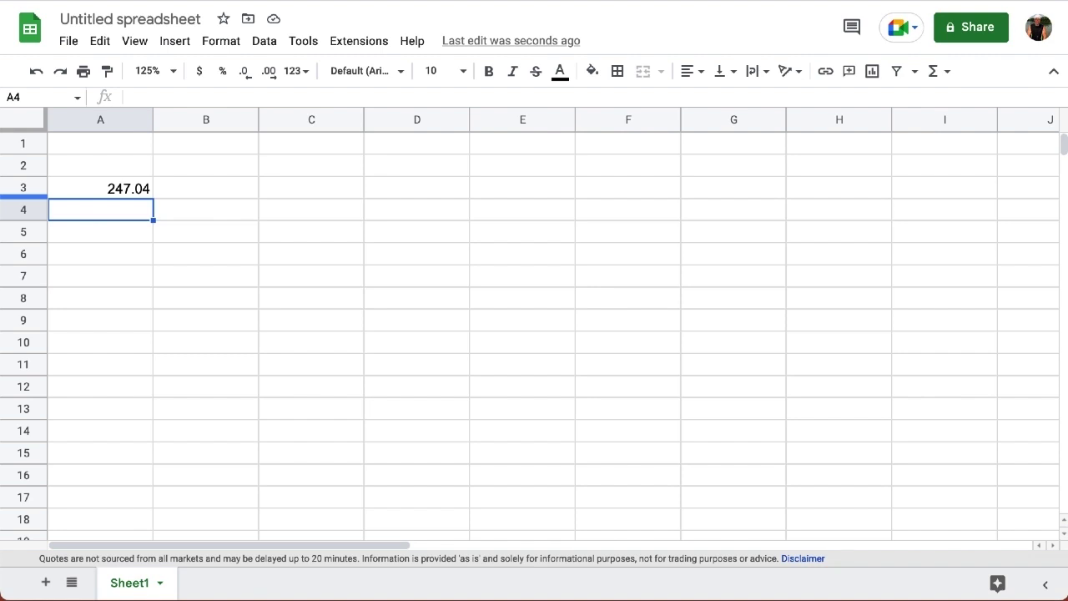
# - Add "11/1/2022" as the start date argument, after "price", in the GOOGLEFINANCE formula in cell A3
pyautogui.click(111, 193)
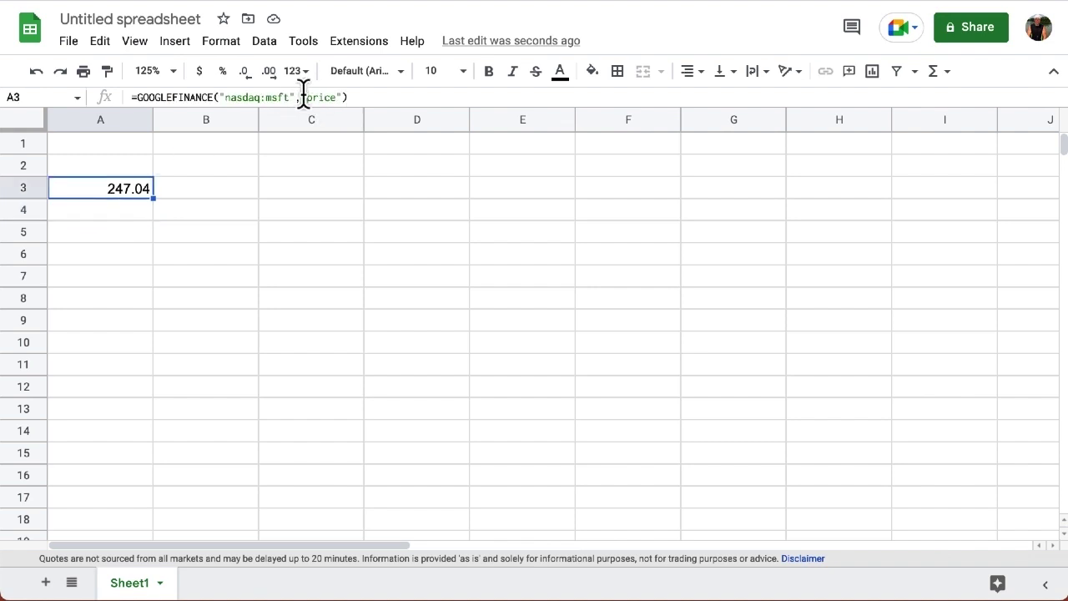
pyautogui.click(356, 99)
pyautogui.press('BackSpace')
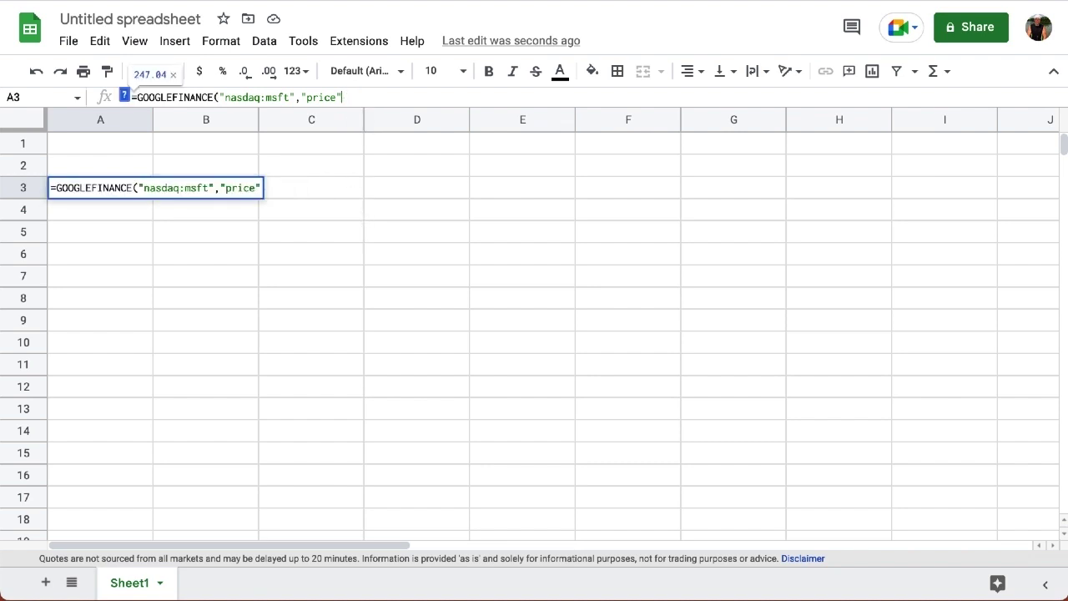
pyautogui.write(',')
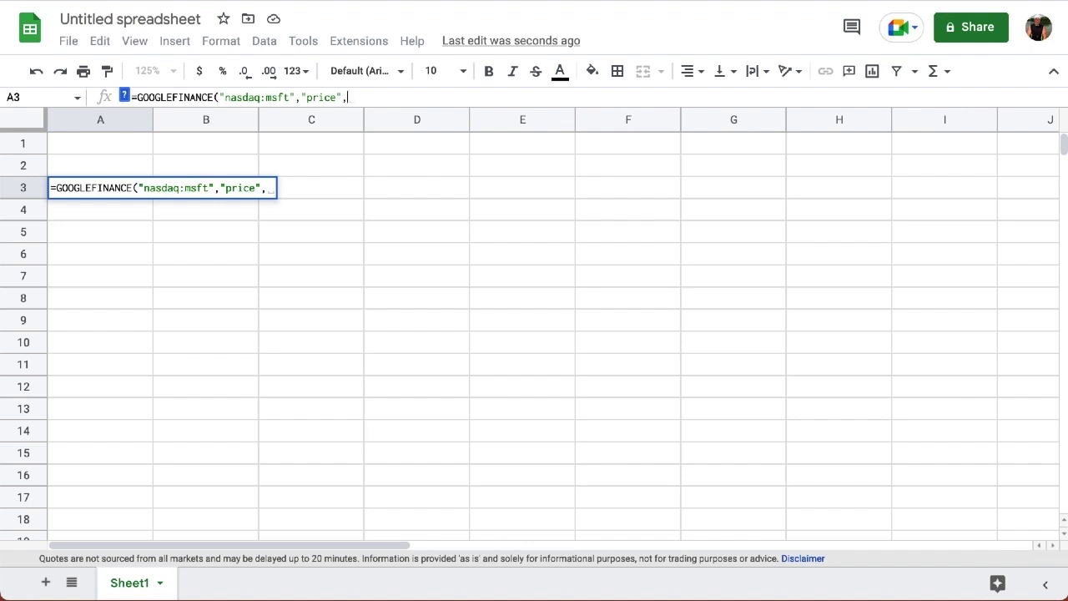
pyautogui.write('"')
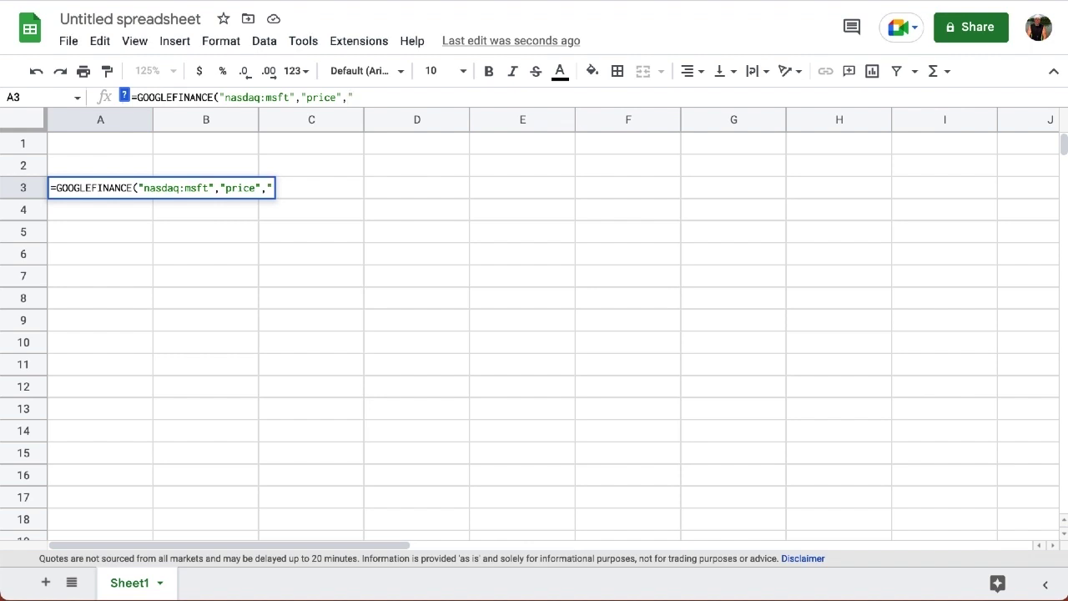
pyautogui.write('11/1/2022")')
pyautogui.press('Return')
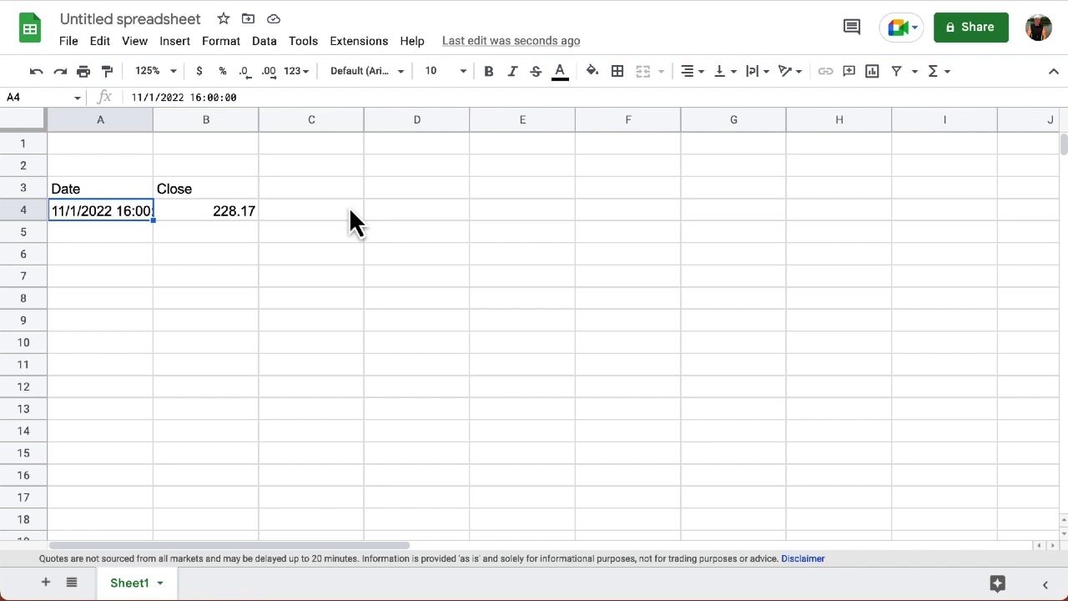
# - Extend the GOOGLEFINANCE formula in A3 with 10 as the fourth argument, after the start date
pyautogui.press('Up')
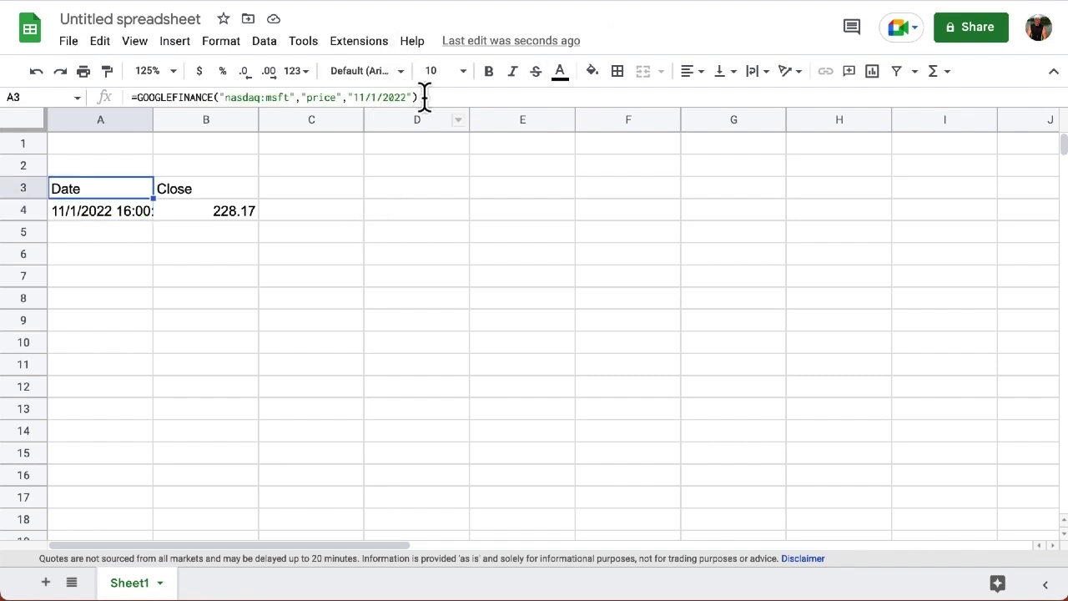
pyautogui.doubleClick(118, 187)
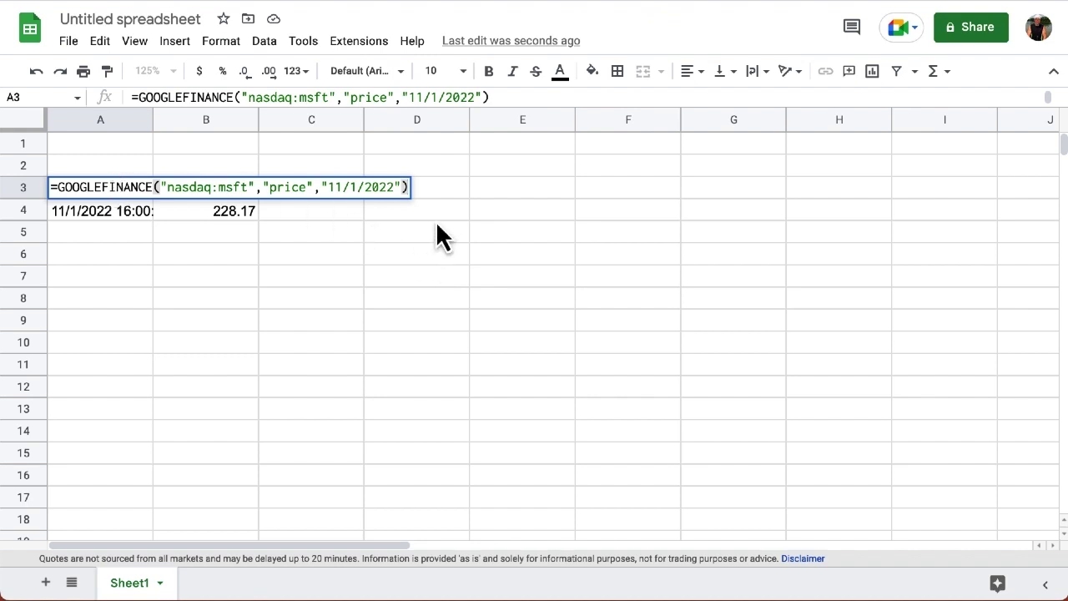
pyautogui.press('BackSpace')
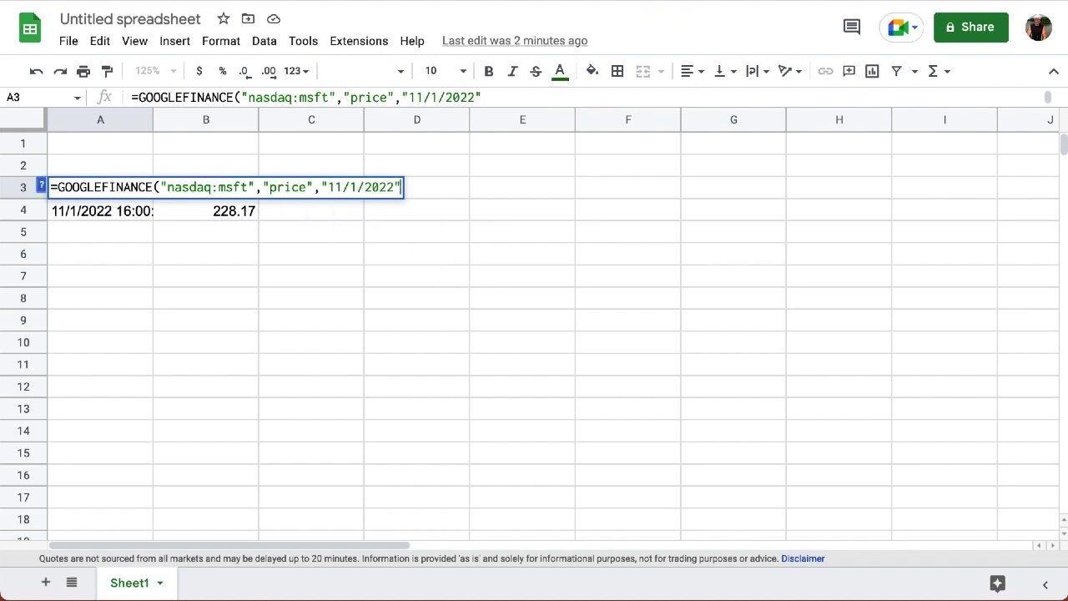
pyautogui.write(',')
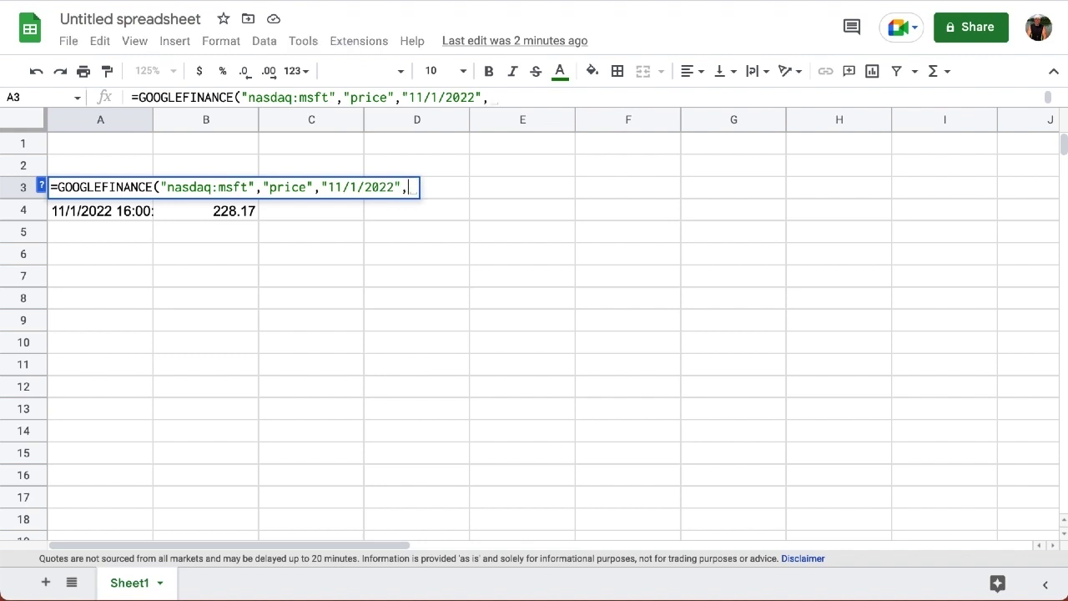
pyautogui.write('10')
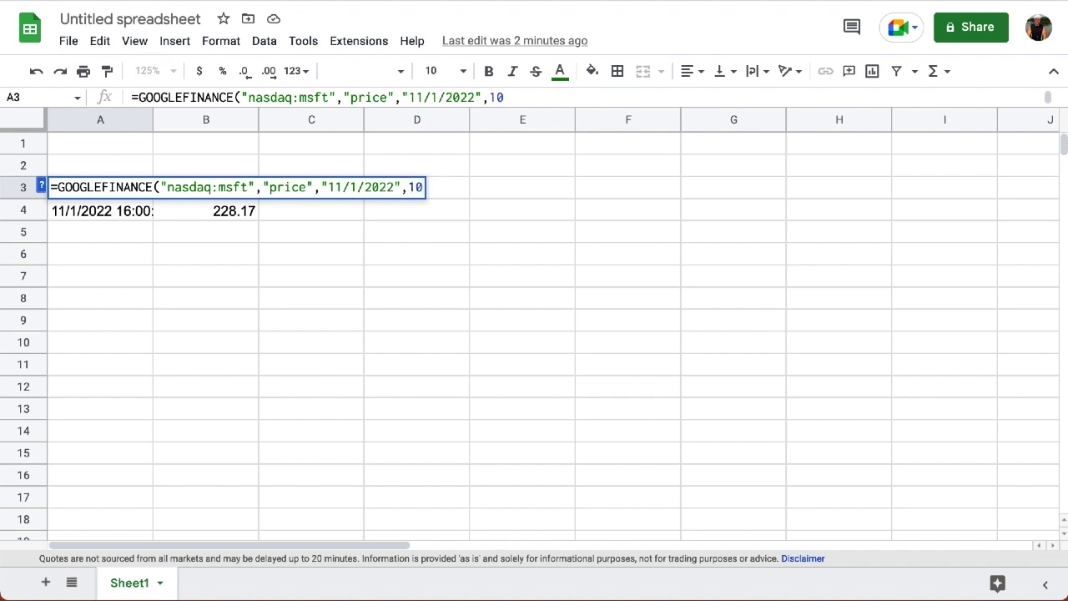
pyautogui.write(')')
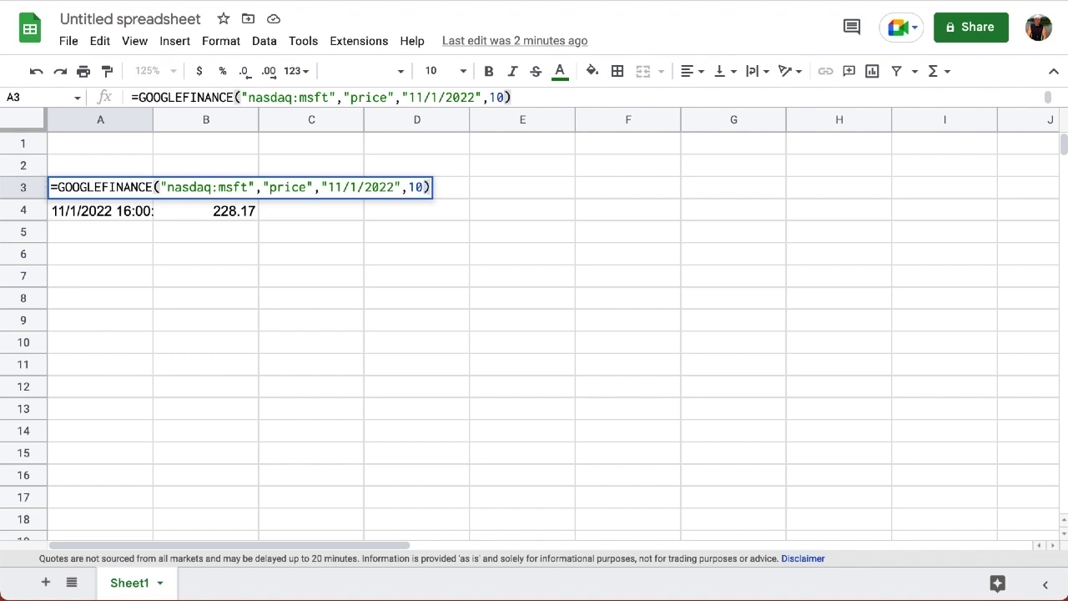
pyautogui.press('Return')
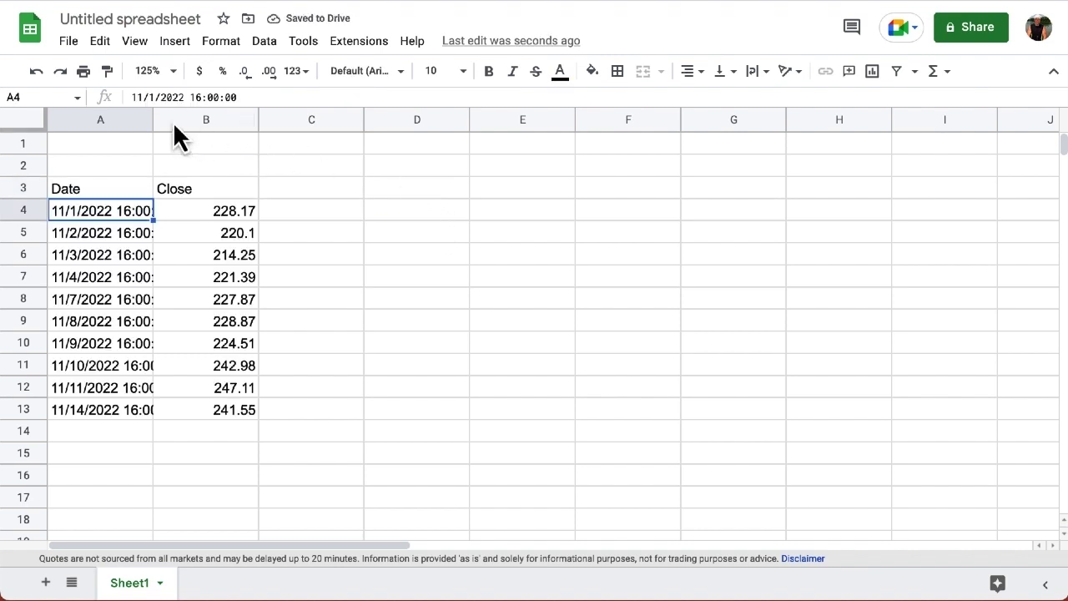
# - Widen column A to fit its date-time entries and apply the Date number format to A4:A13
pyautogui.moveTo(156, 121); pyautogui.dragTo(194, 119)
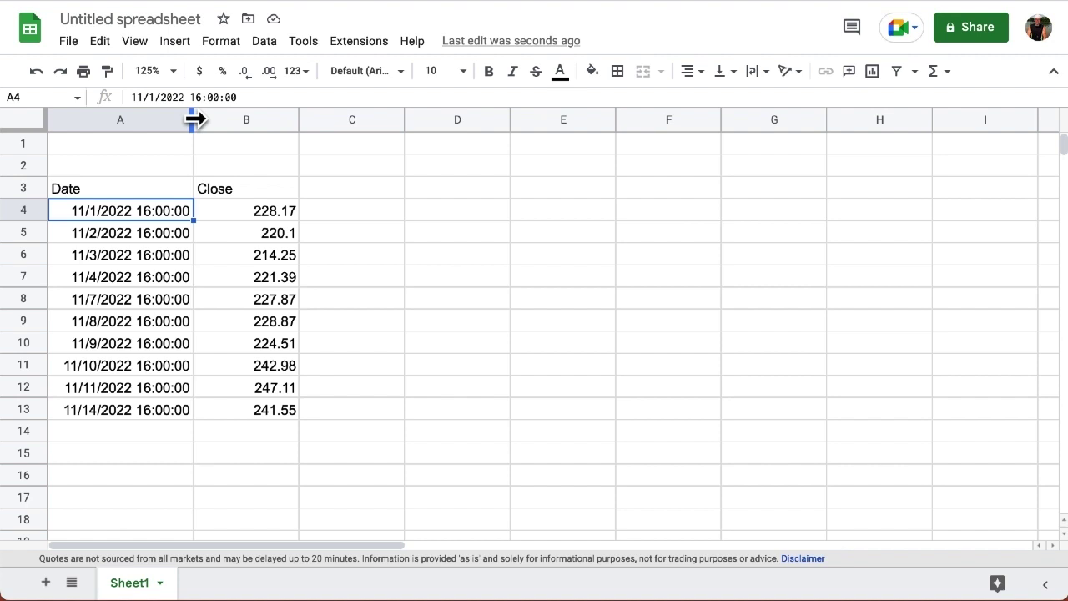
pyautogui.click(146, 196)
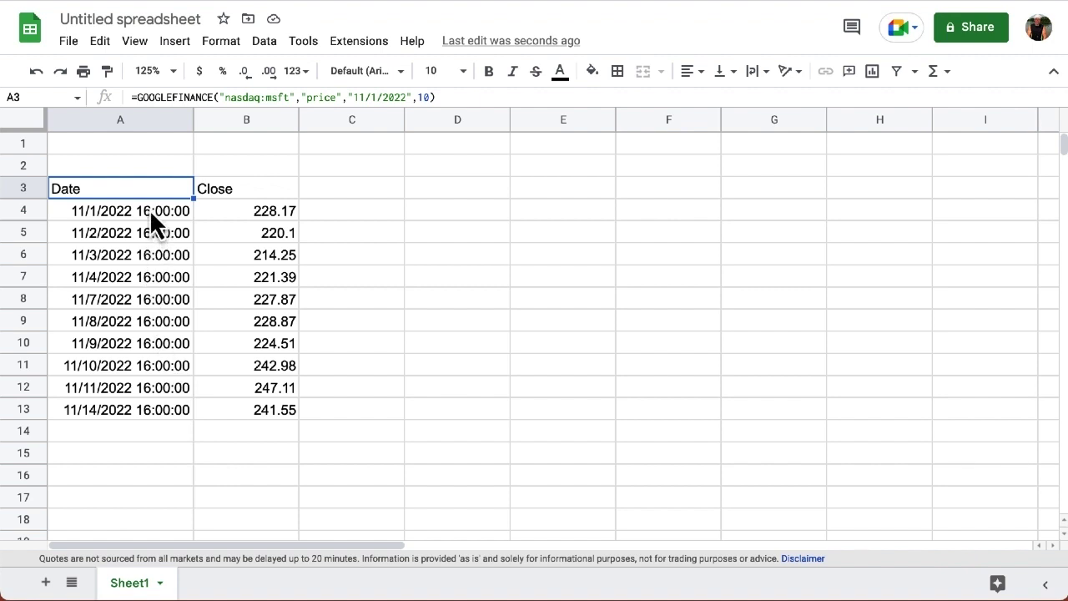
pyautogui.moveTo(150, 208); pyautogui.dragTo(148, 404)
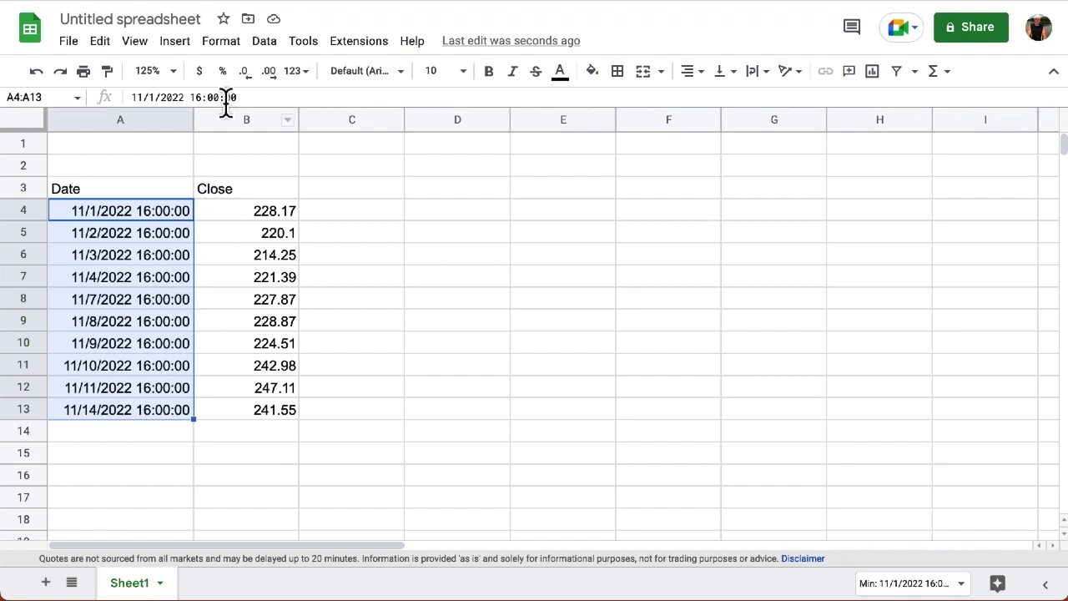
pyautogui.click(221, 43)
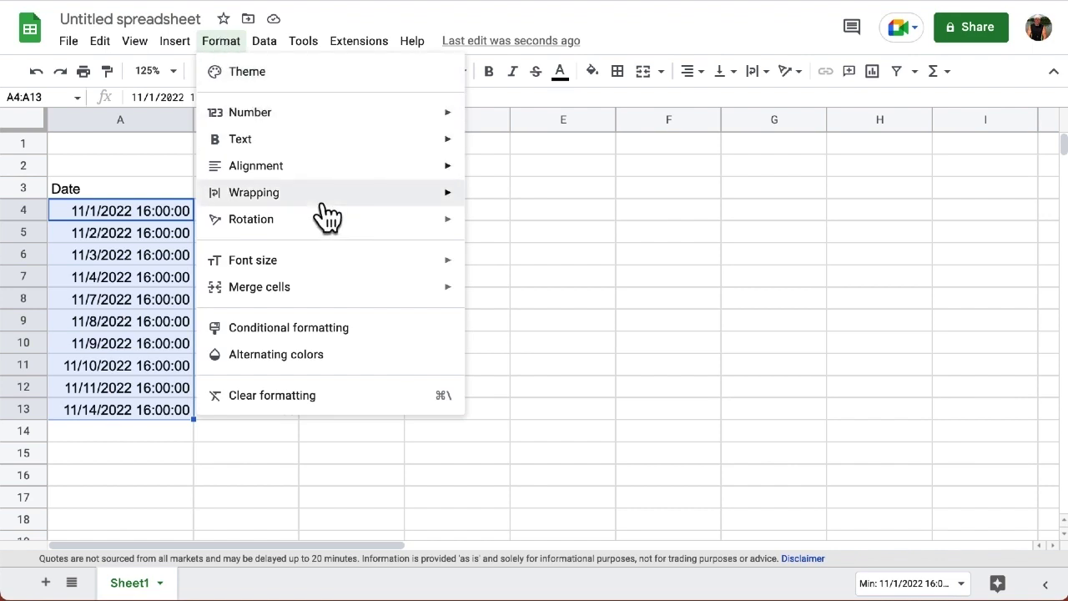
pyautogui.moveTo(328, 216)
pyautogui.moveTo(442, 121)
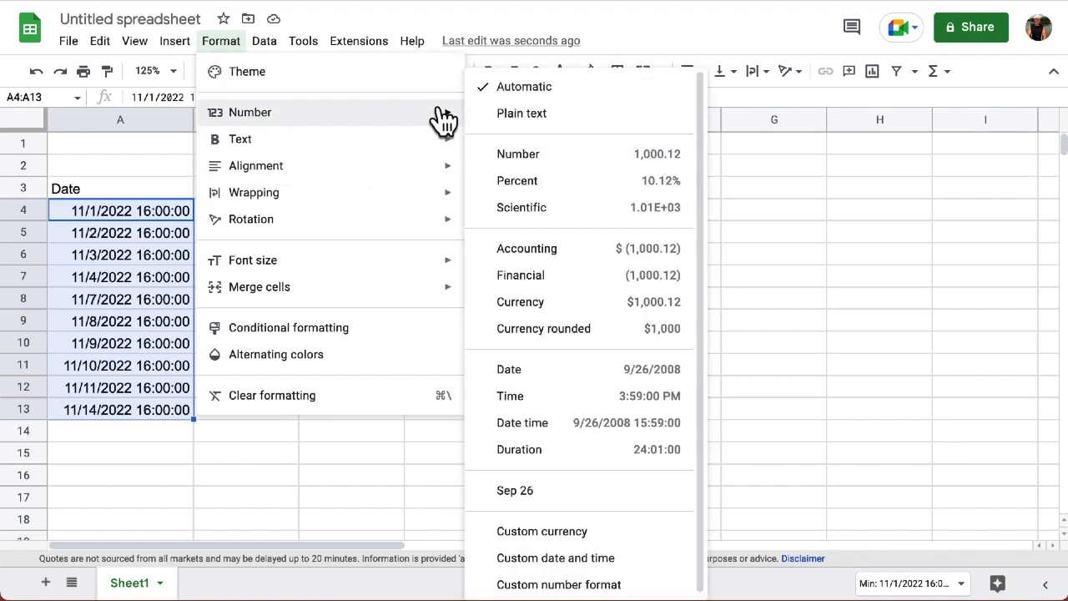
pyautogui.click(604, 373)
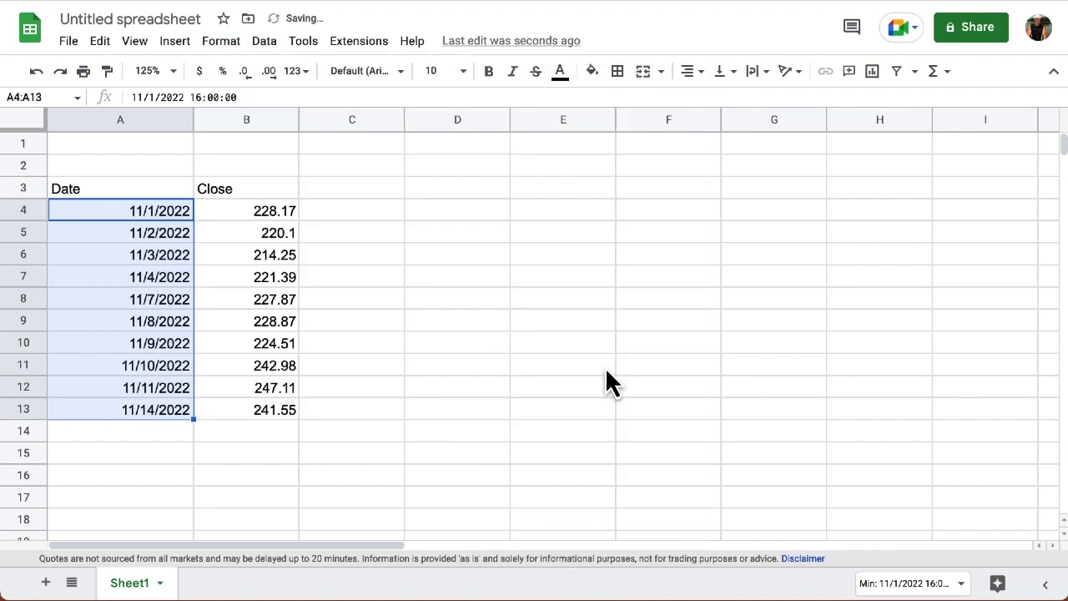
pyautogui.click(170, 434)
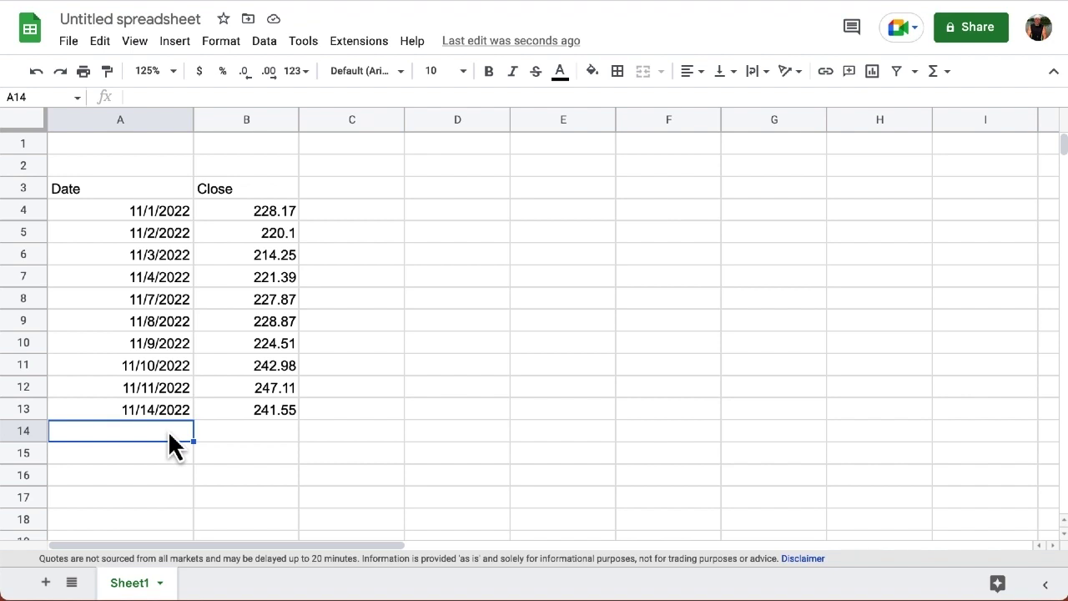
# - Try adding 2 as the fifth argument, after 10, in the GOOGLEFINANCE formula in cell A3
pyautogui.click(143, 188)
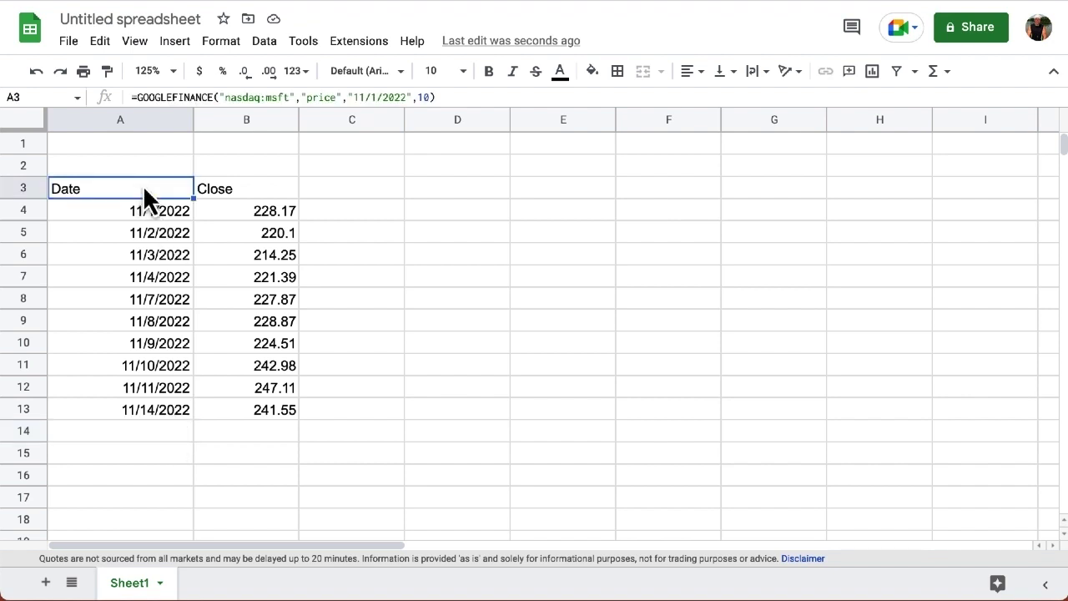
pyautogui.doubleClick(144, 188)
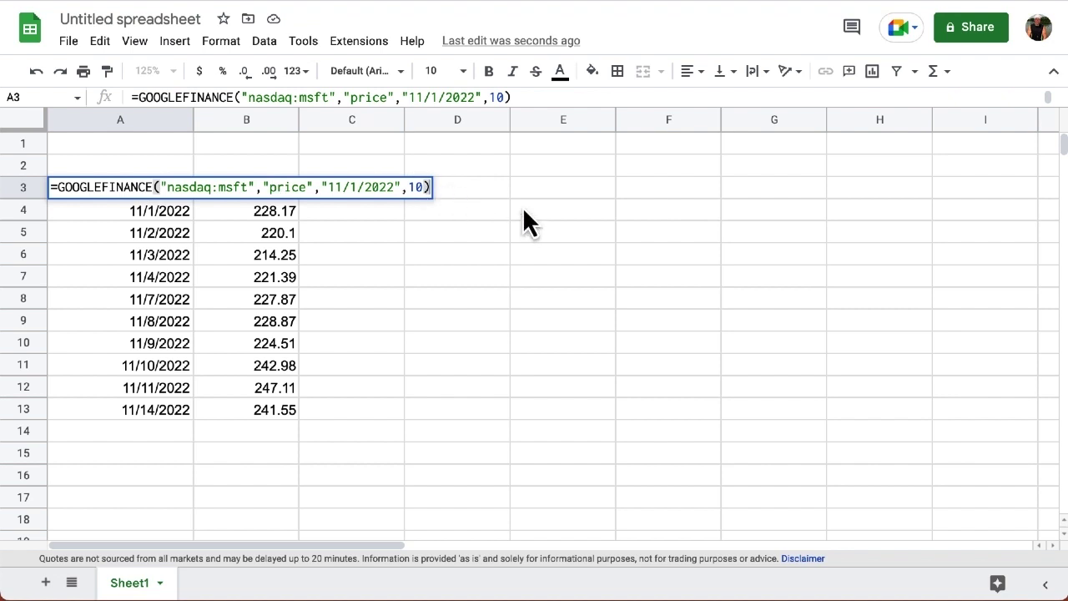
pyautogui.press('BackSpace')
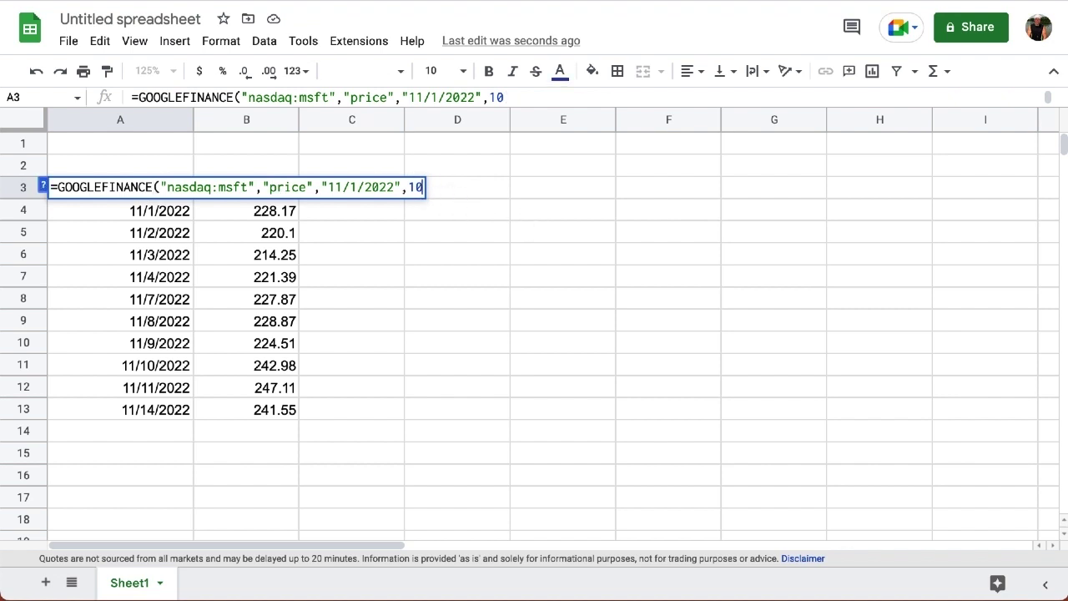
pyautogui.write(',')
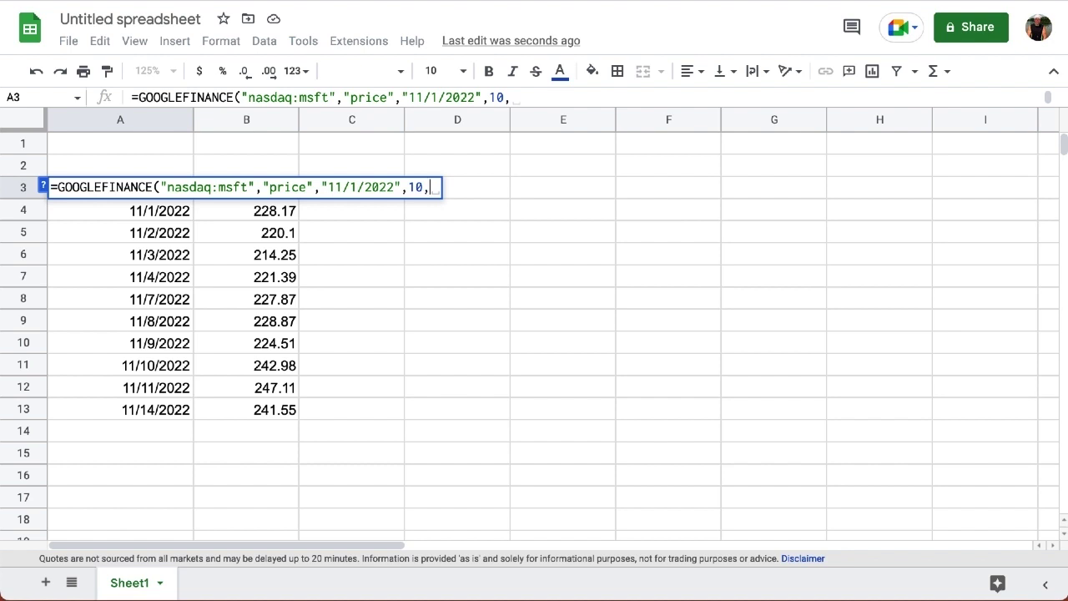
pyautogui.write('2')
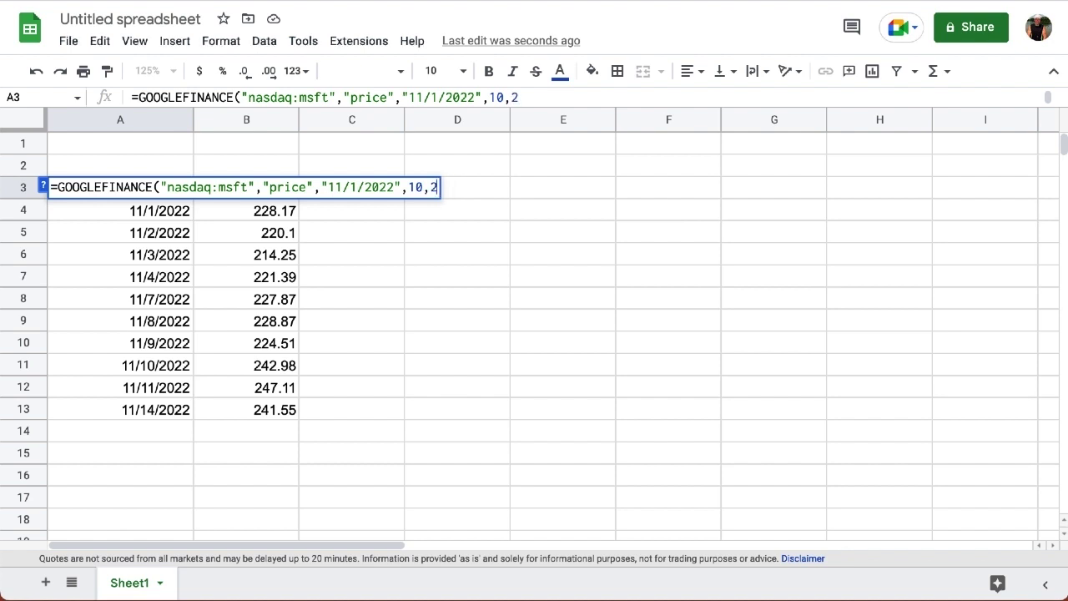
pyautogui.write(')')
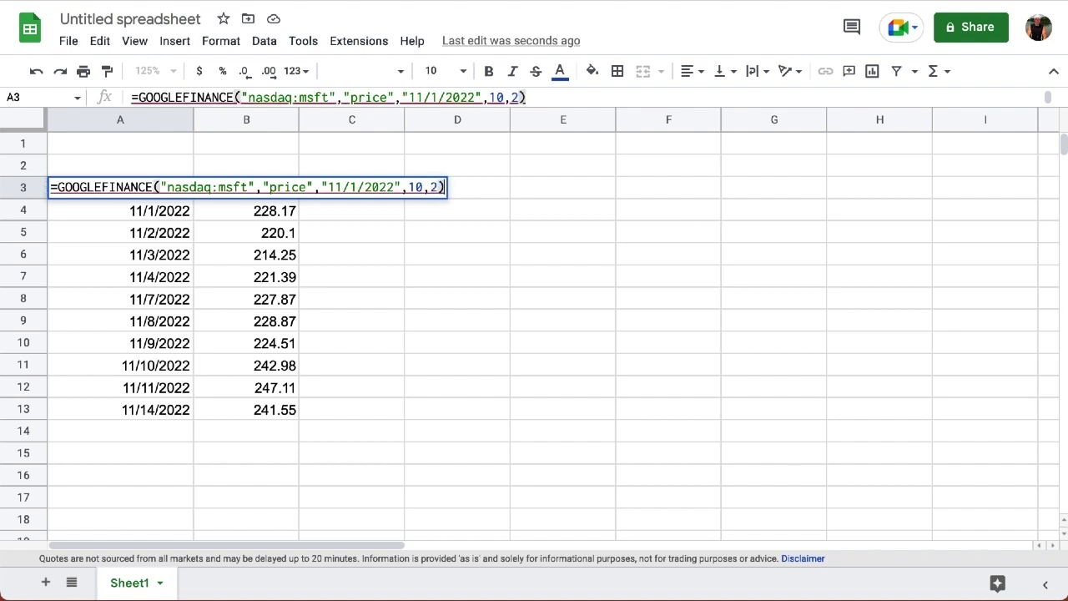
pyautogui.press('Return')
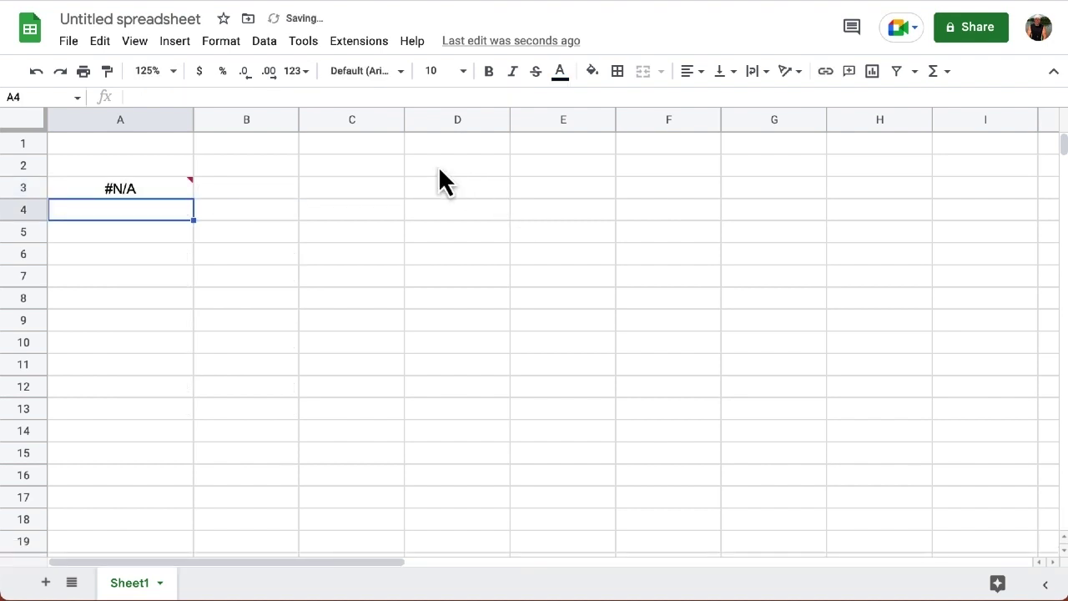
# - Try 5 instead of 2 as the fifth argument of the GOOGLEFINANCE formula in cell A3
pyautogui.click(153, 187)
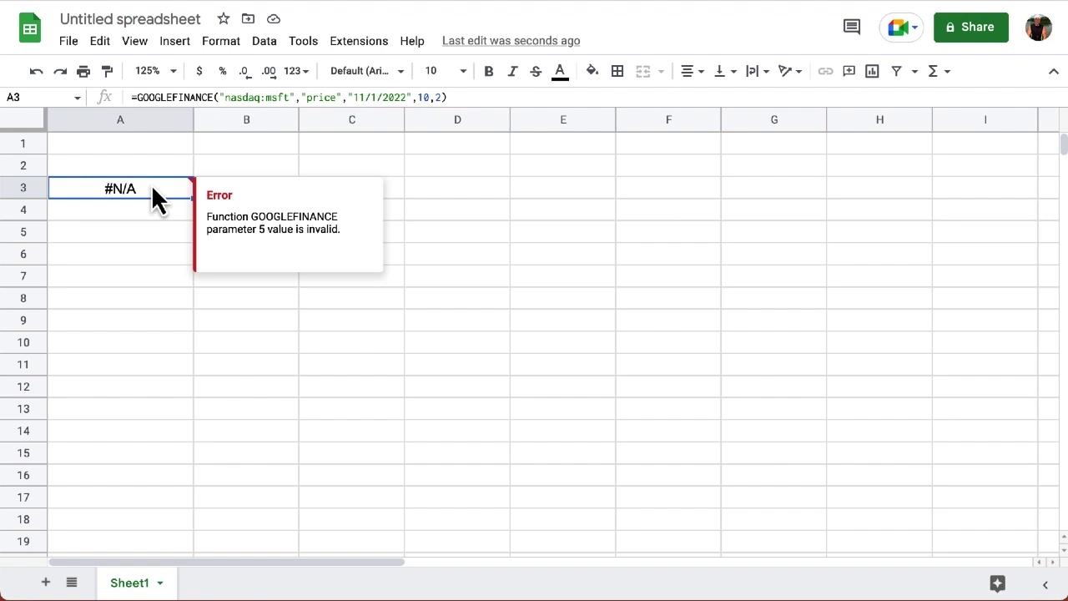
pyautogui.doubleClick(152, 187)
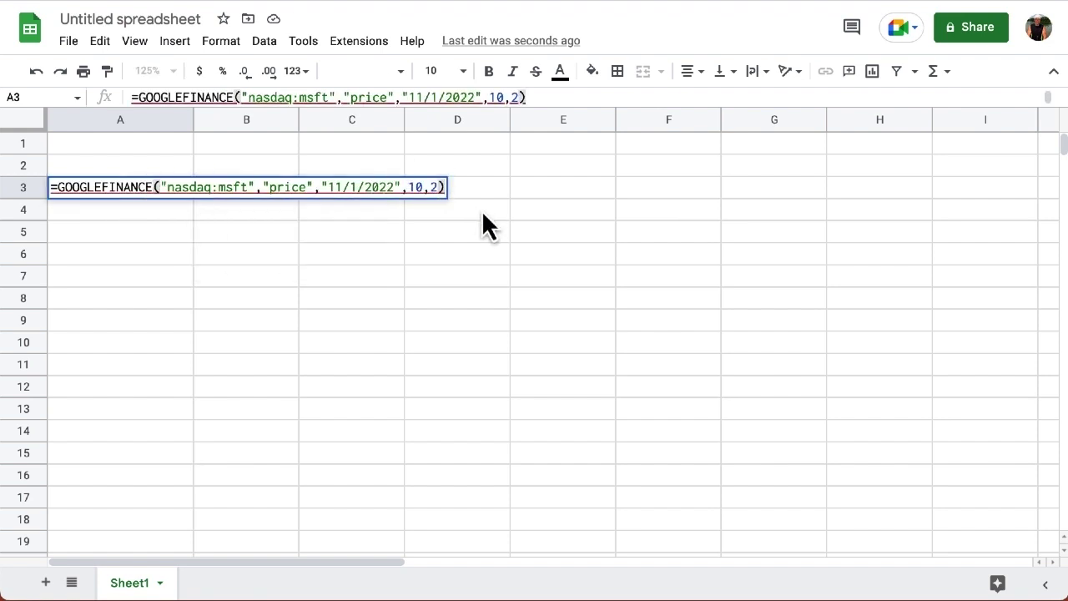
pyautogui.press('BackSpace')
pyautogui.press('BackSpace')
pyautogui.write('5')
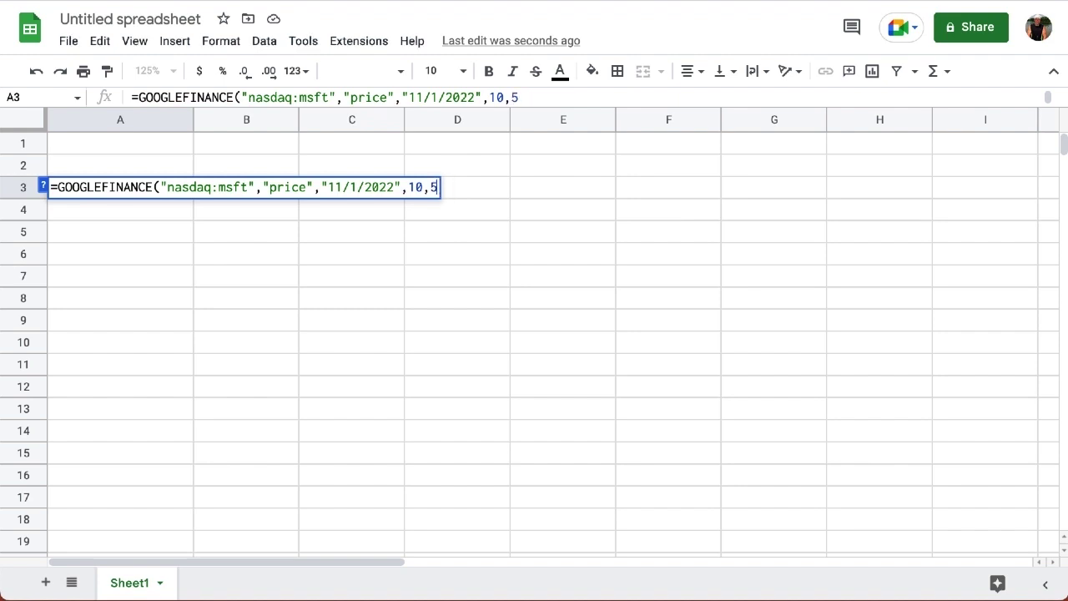
pyautogui.write(')')
pyautogui.press('Return')
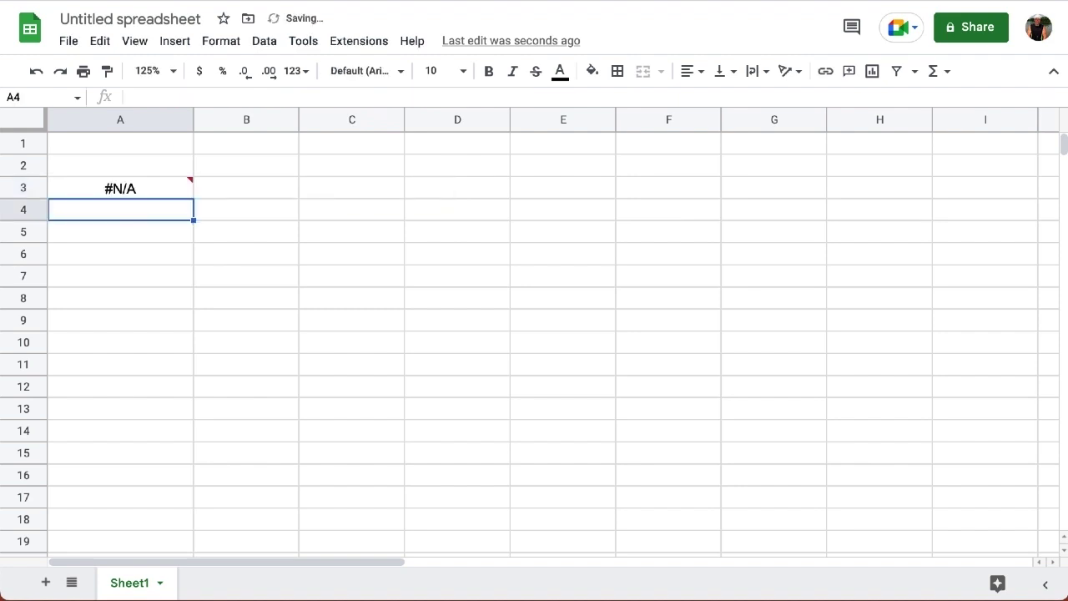
# - Remove the fifth argument from cell A3, restoring the formula =GOOGLEFINANCE("nasdaq:msft","price","11/1/2022",10)
pyautogui.click(156, 187)
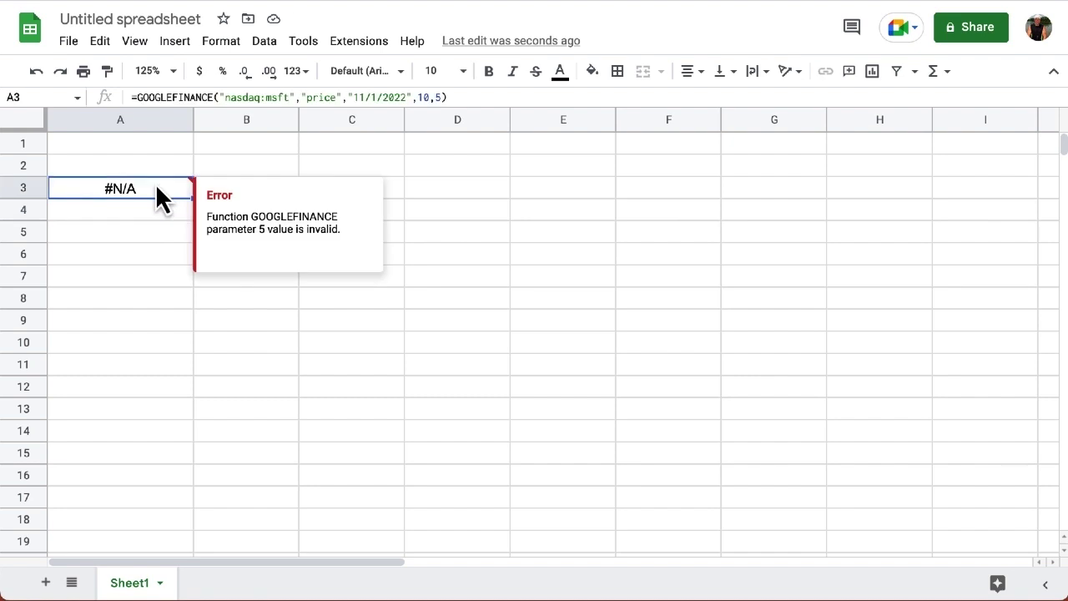
pyautogui.doubleClick(155, 187)
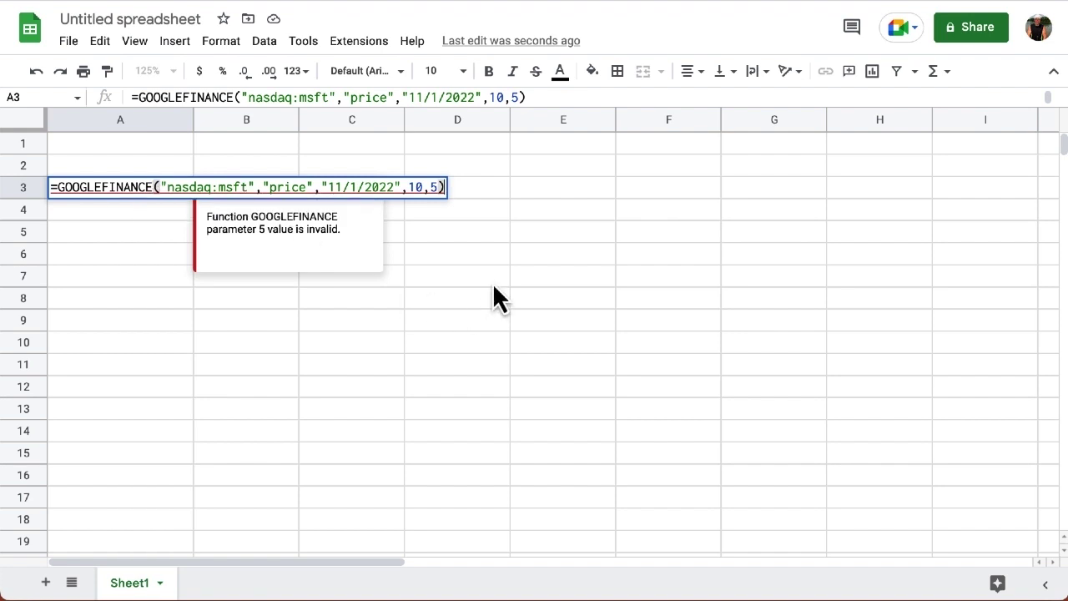
pyautogui.press('BackSpace')
pyautogui.press('BackSpace')
pyautogui.press('BackSpace')
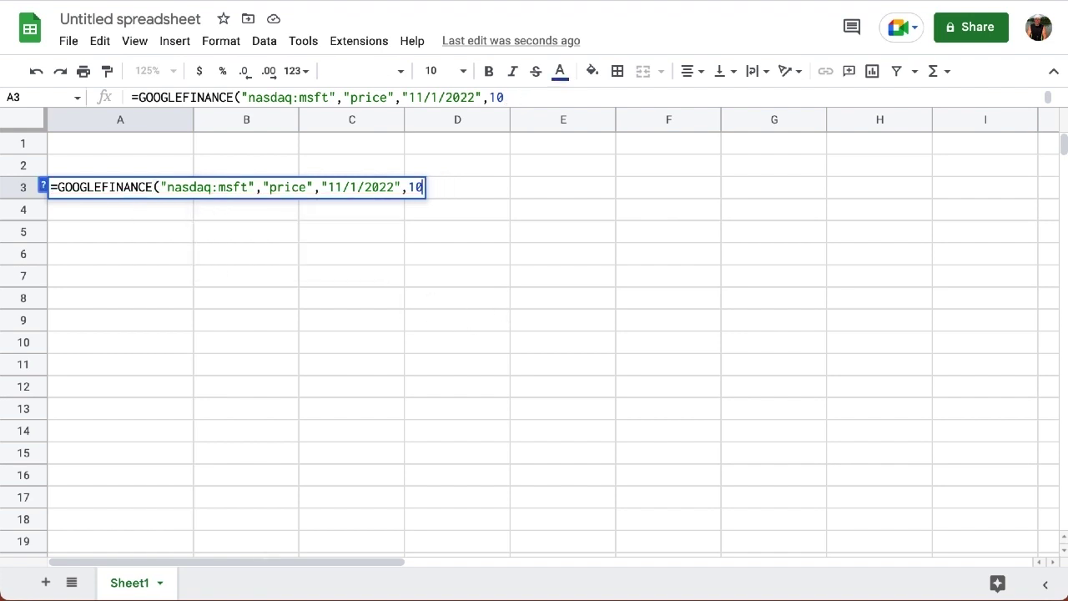
pyautogui.write(')')
pyautogui.press('Return')
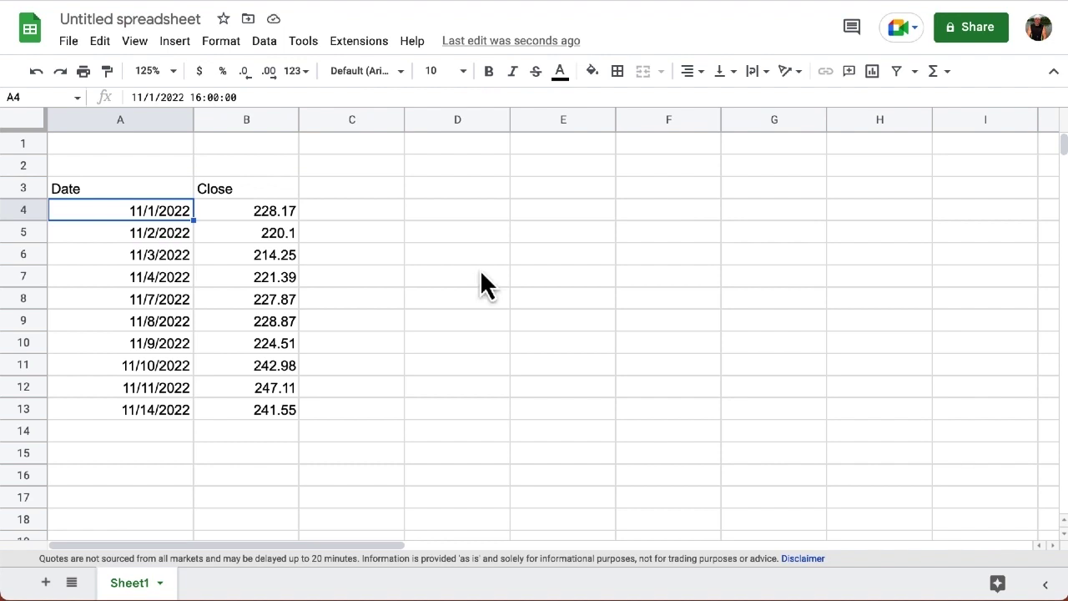
# - Enter the formula =GOOGLEFINANCE("mutf:fbalx","price") in cell A15 to fetch the mutual fund's price
pyautogui.click(117, 453)
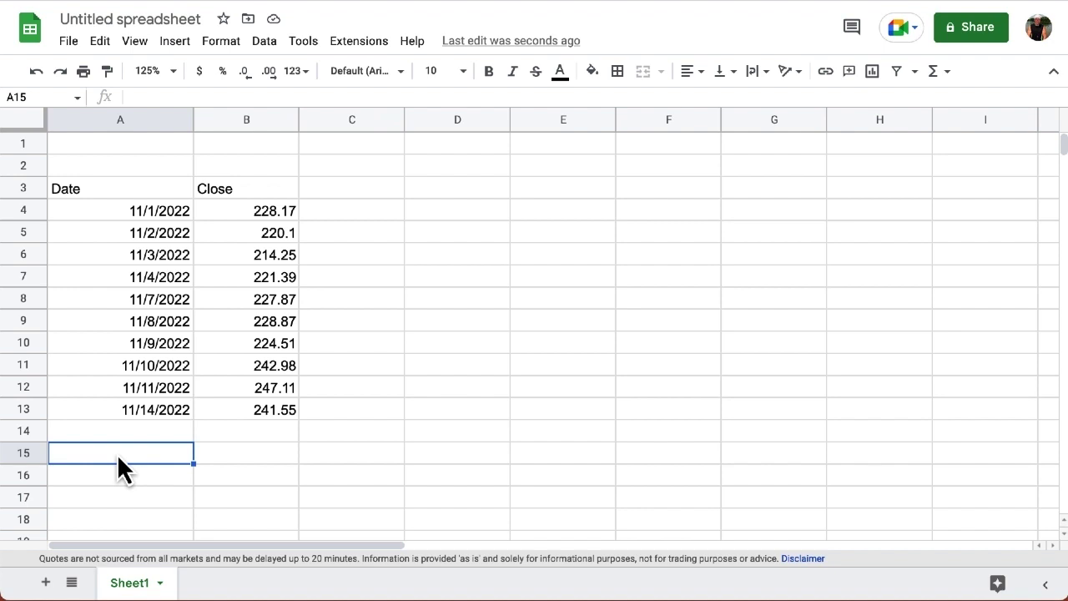
pyautogui.write('=')
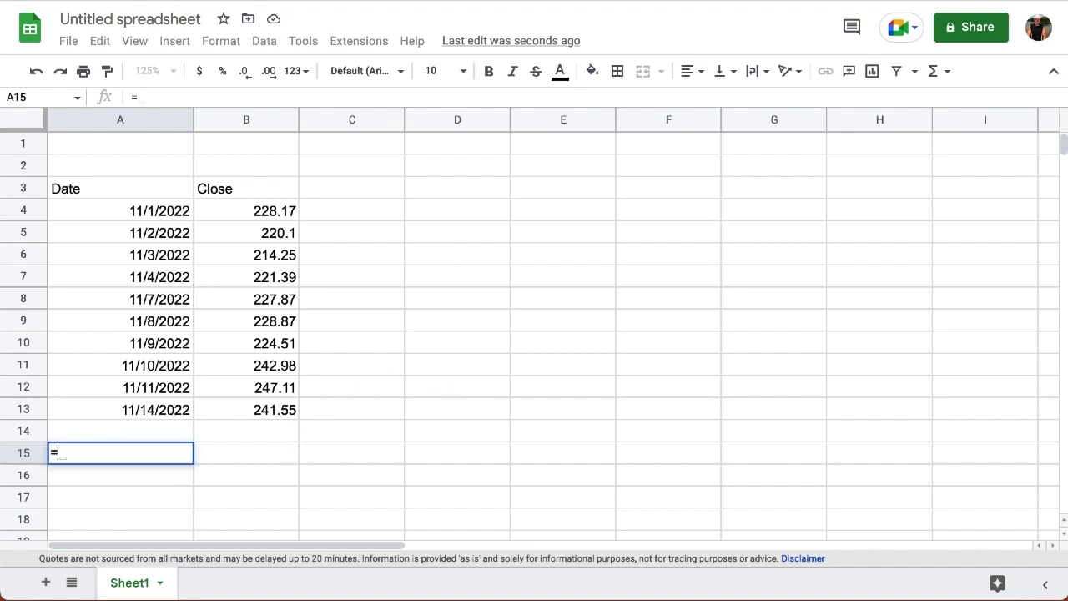
pyautogui.write('goo')
pyautogui.press('Tab')
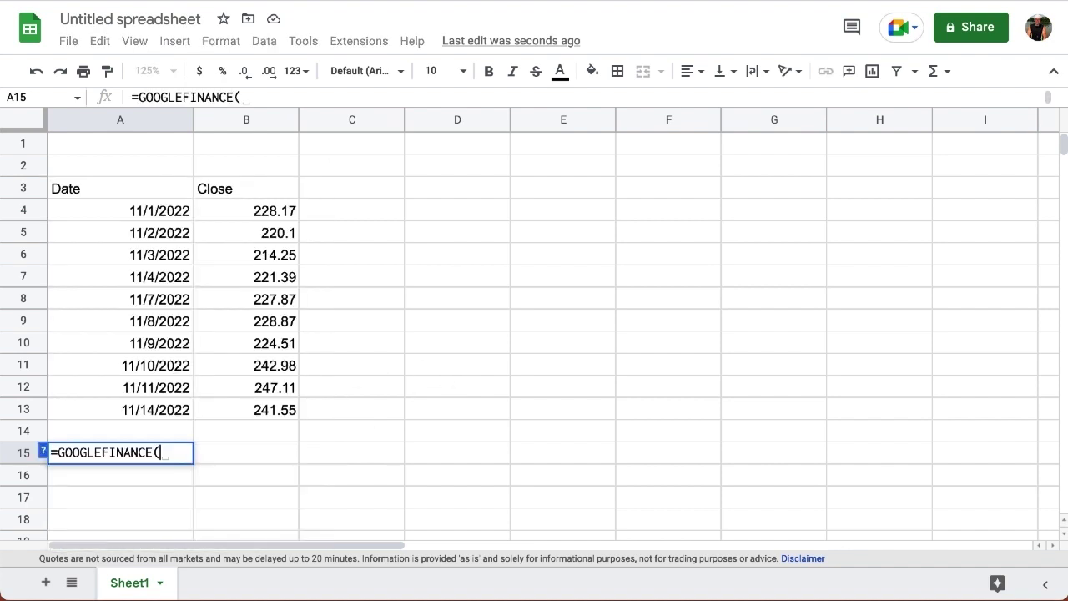
pyautogui.write('"')
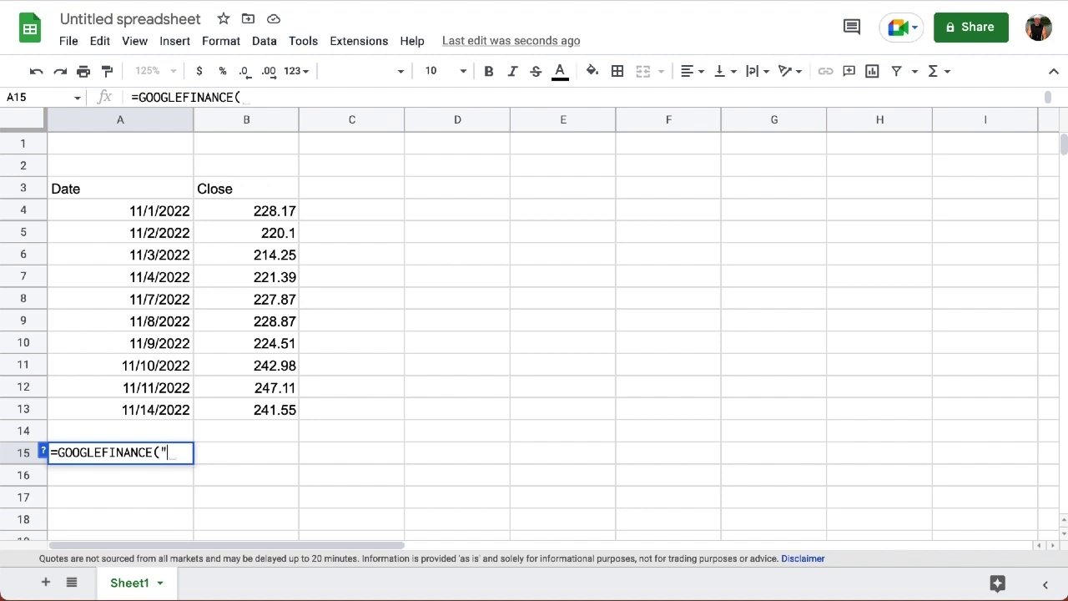
pyautogui.write('mutf:fbalx')
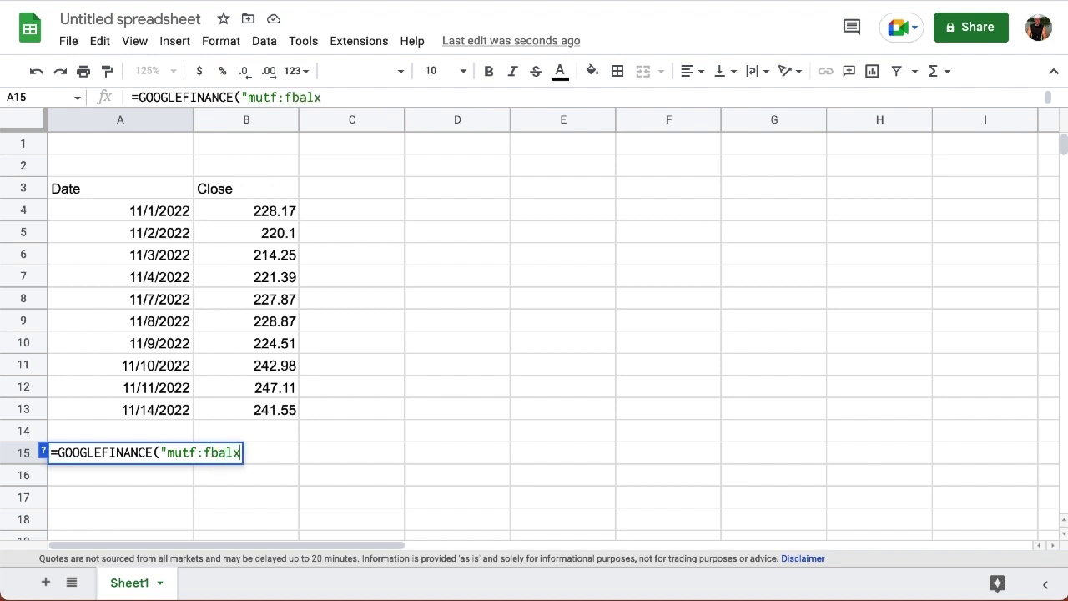
pyautogui.write('",')
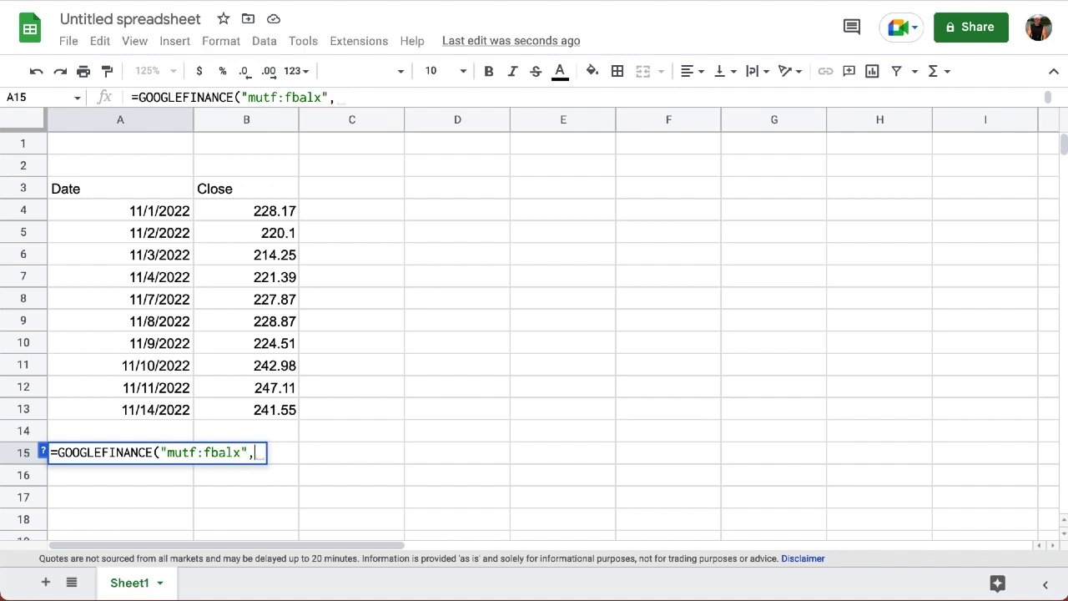
pyautogui.write('"price"')
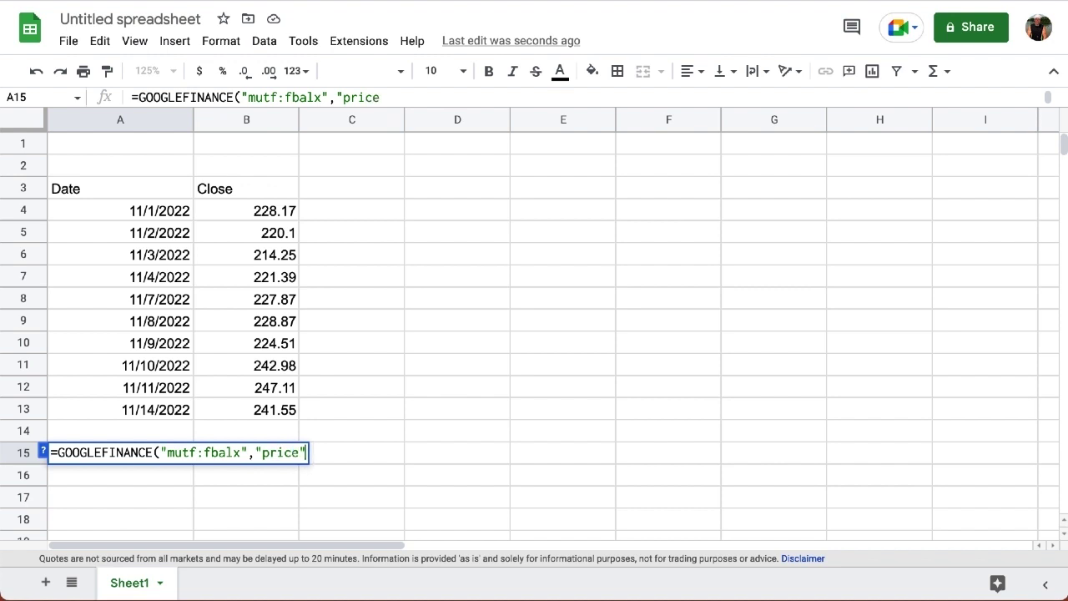
pyautogui.write(')')
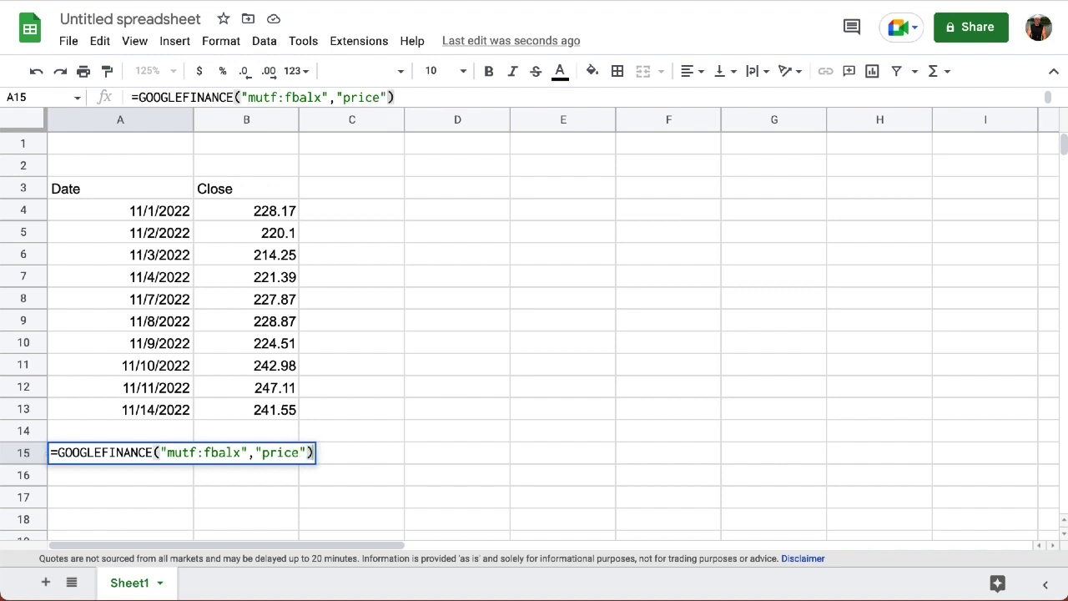
pyautogui.press('Return')
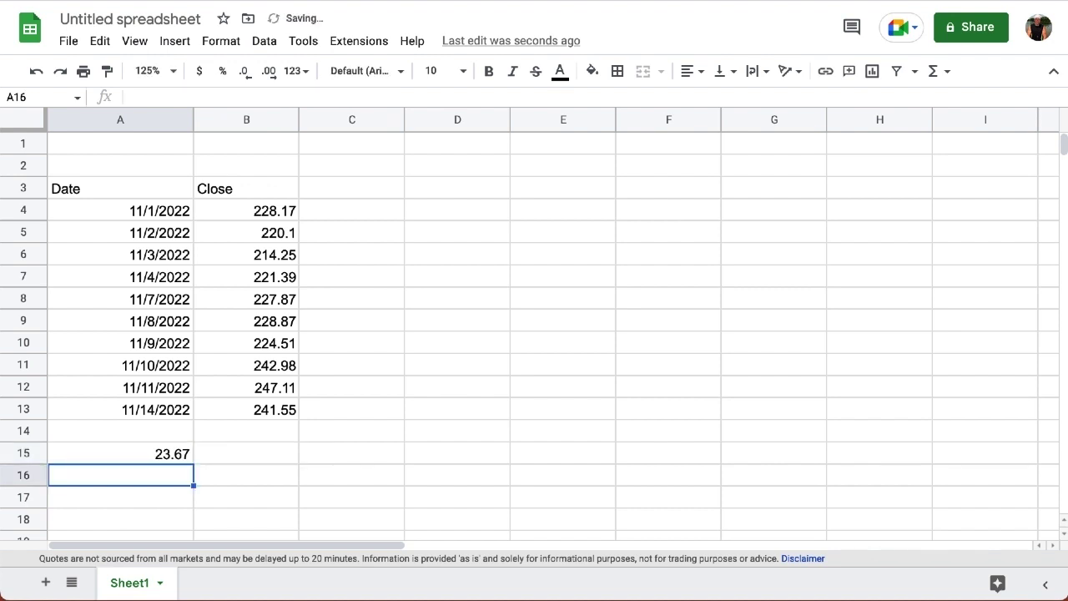
# - Add "12/1/2022" as the start date argument, after "price", in the GOOGLEFINANCE formula in cell A15
pyautogui.doubleClick(170, 451)
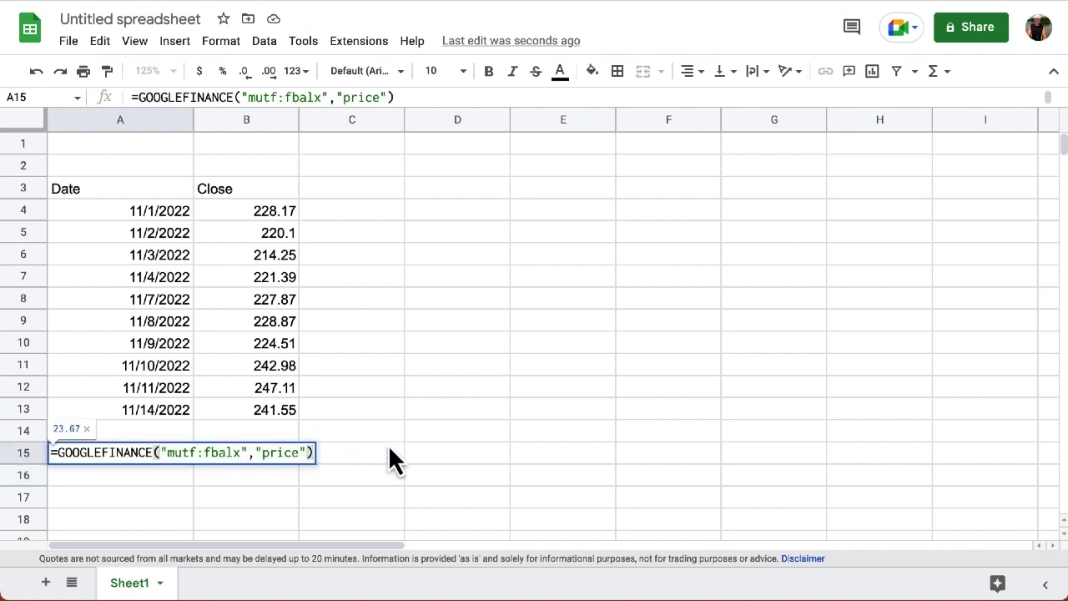
pyautogui.press('BackSpace')
pyautogui.write(',')
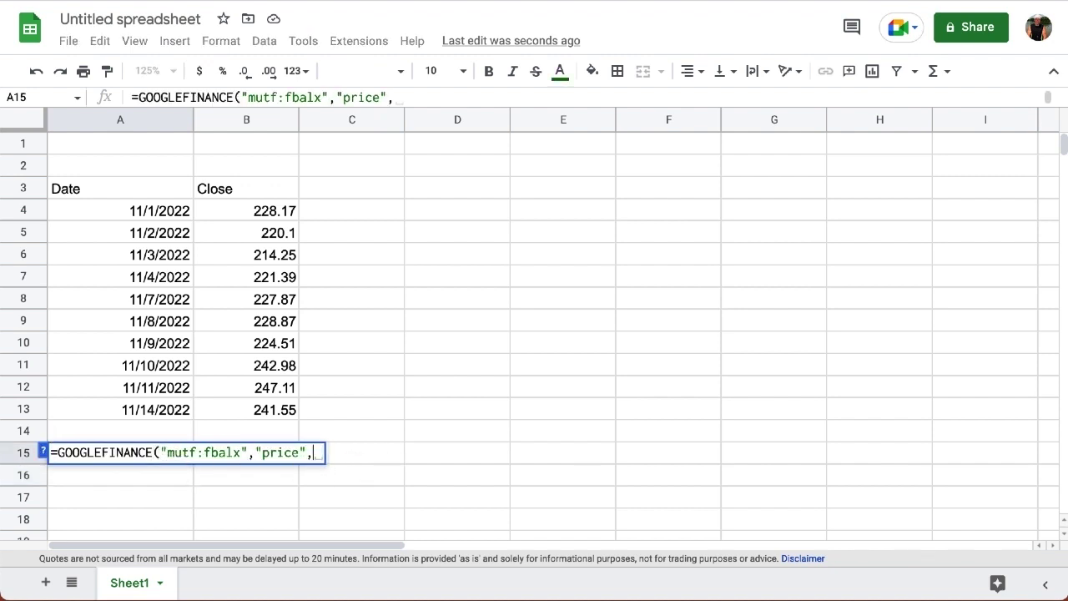
pyautogui.write('"12')
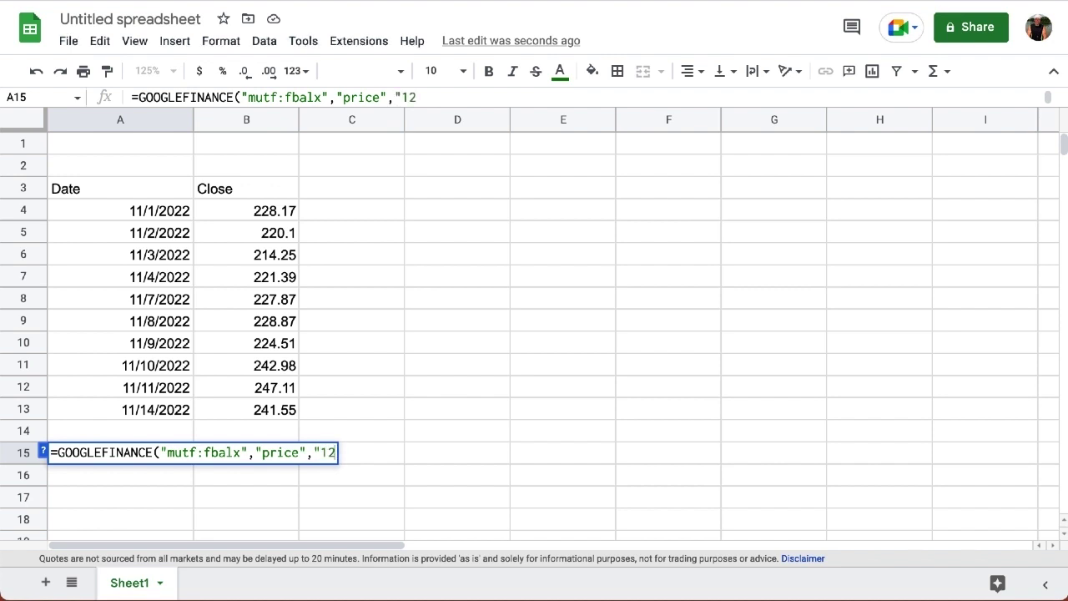
pyautogui.write('/1/')
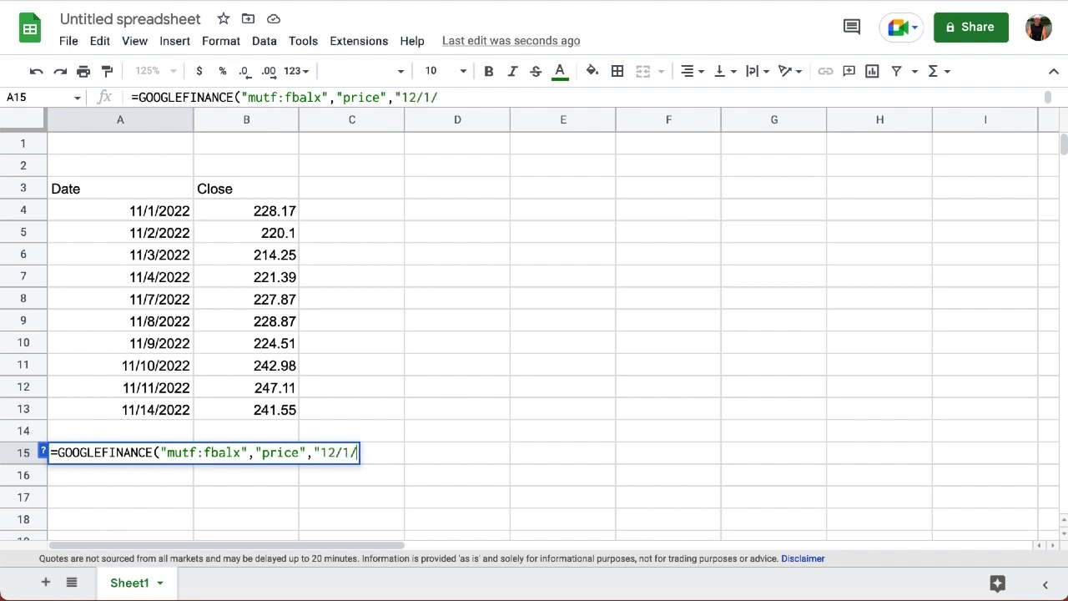
pyautogui.write('2022')
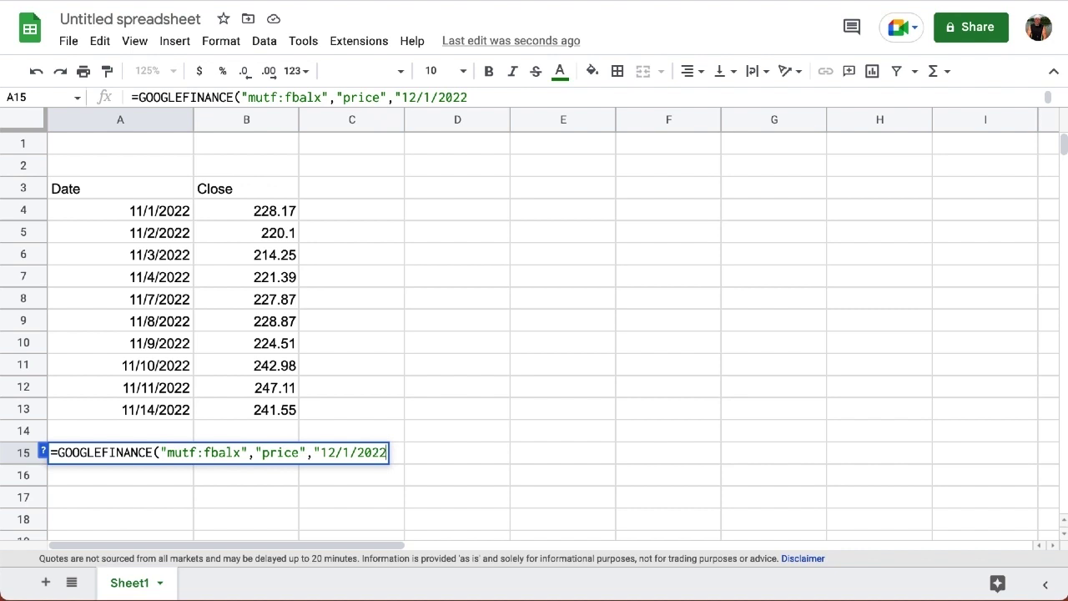
pyautogui.write('")')
pyautogui.press('Return')
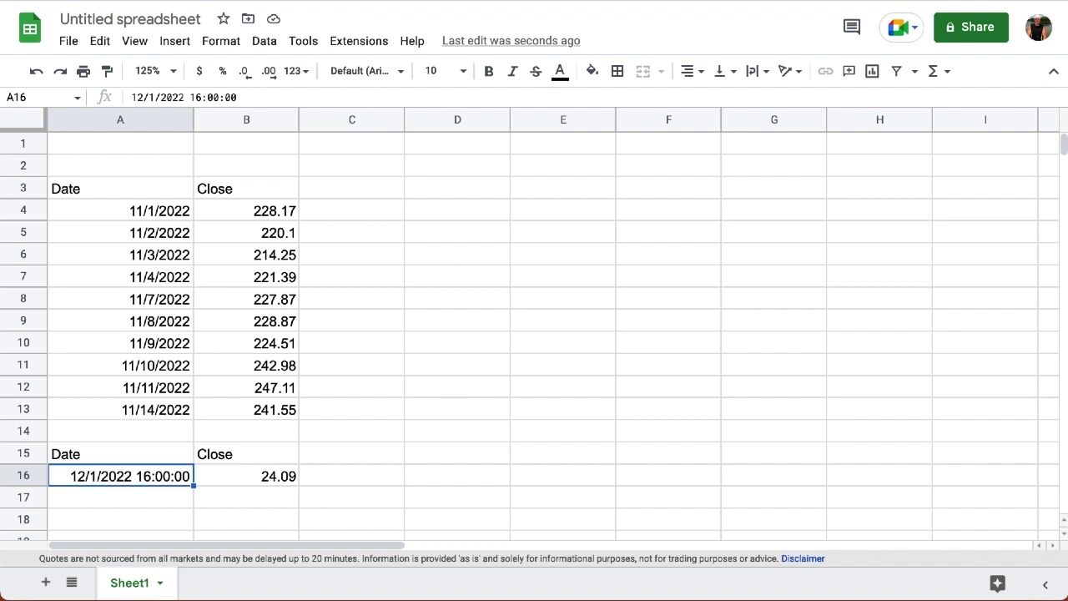
# - Extend the GOOGLEFINANCE formula in A15 with 5 as the fourth argument and view the resulting price rows
pyautogui.doubleClick(154, 451)
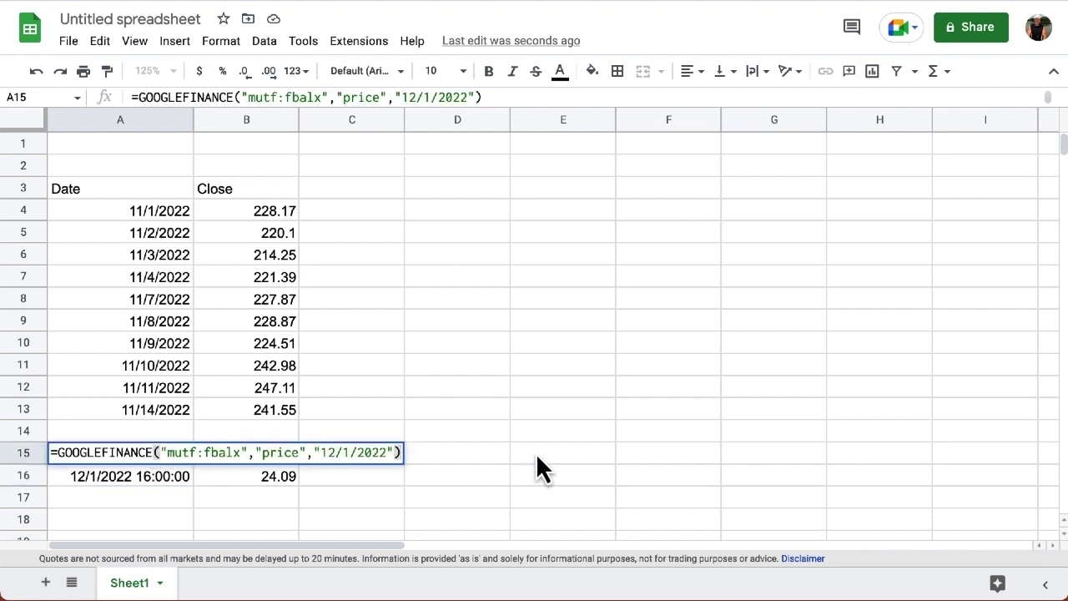
pyautogui.press('BackSpace')
pyautogui.write(',5')
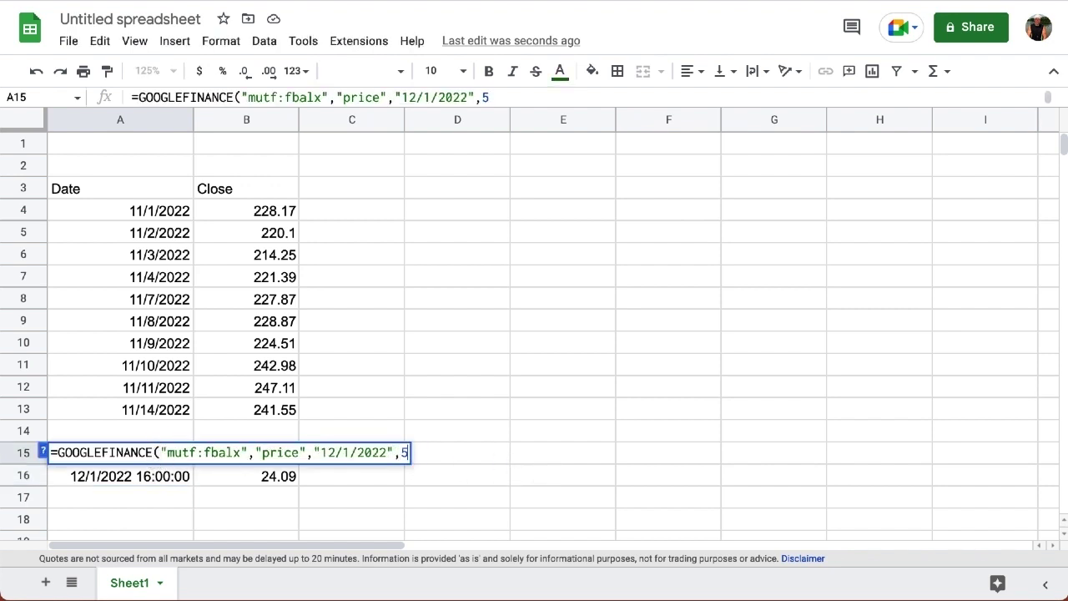
pyautogui.write(')')
pyautogui.press('Return')
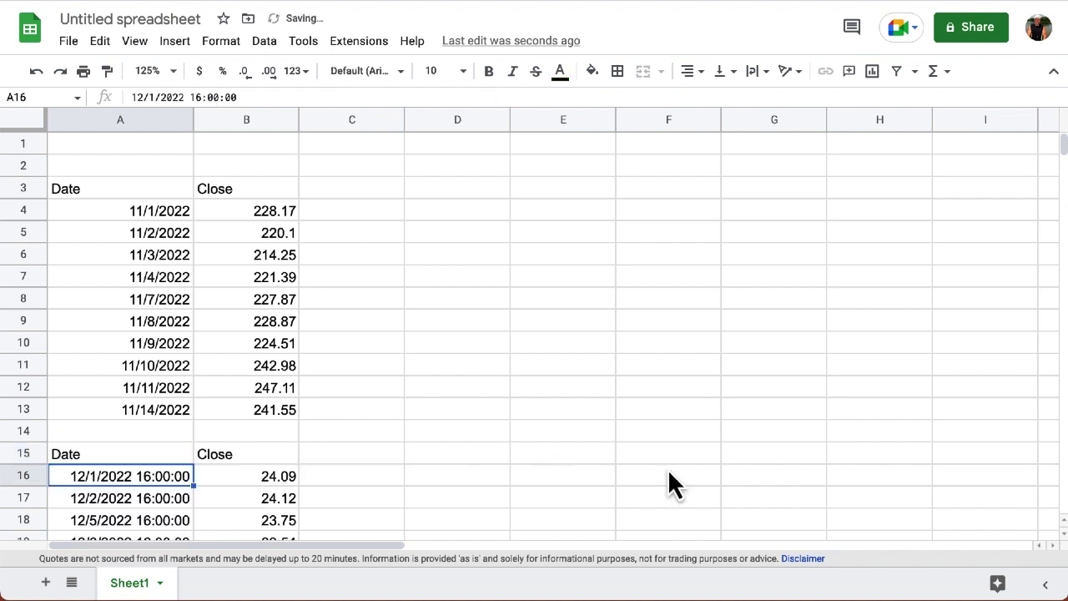
pyautogui.scroll(-3, 462, 455)
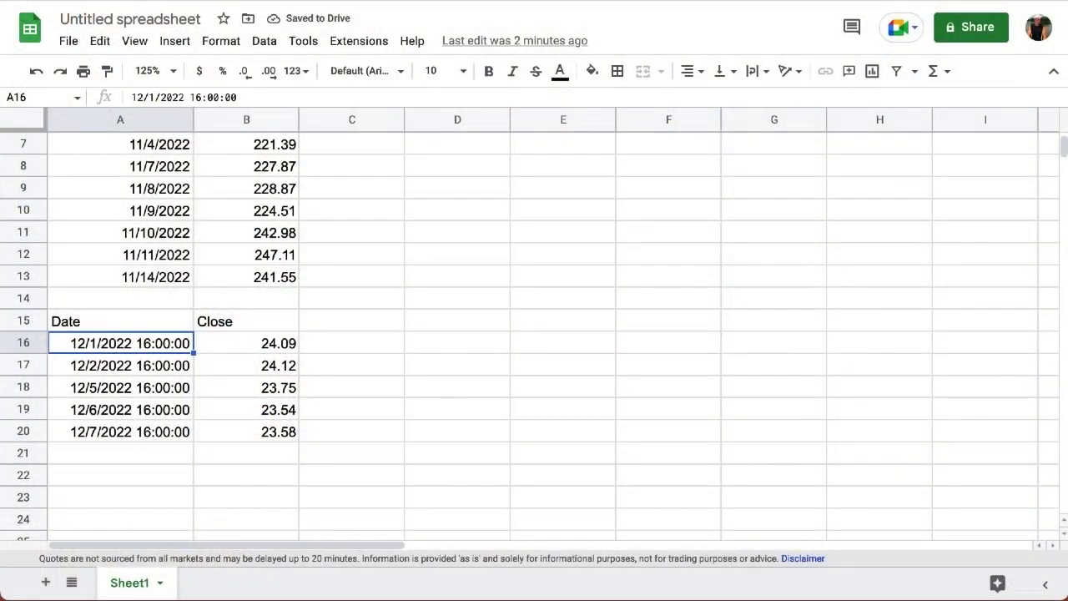
pyautogui.scroll(-3, 209, 366)
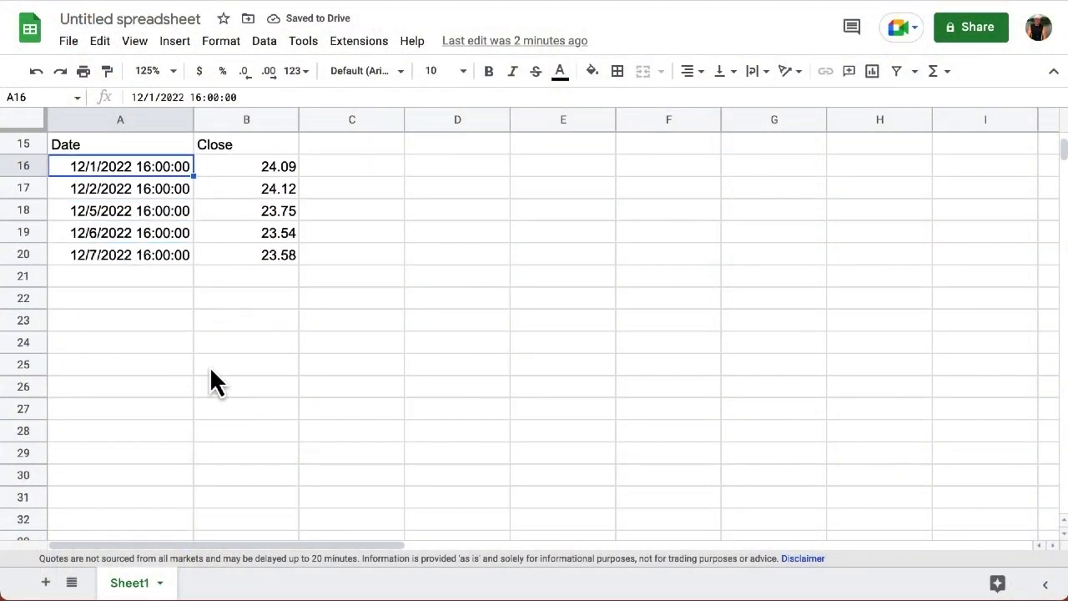
# - Enter the formula =GOOGLEFINANCE("currency:usdeur") in cell A23 to fetch the dollar-to-euro exchange rate
pyautogui.click(125, 317)
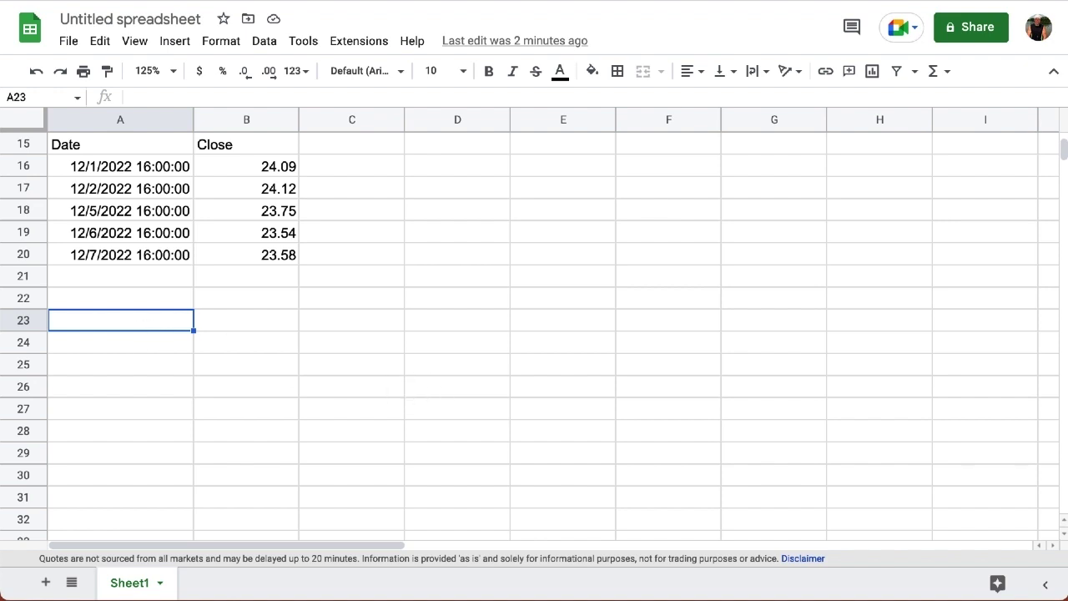
pyautogui.write('=goo')
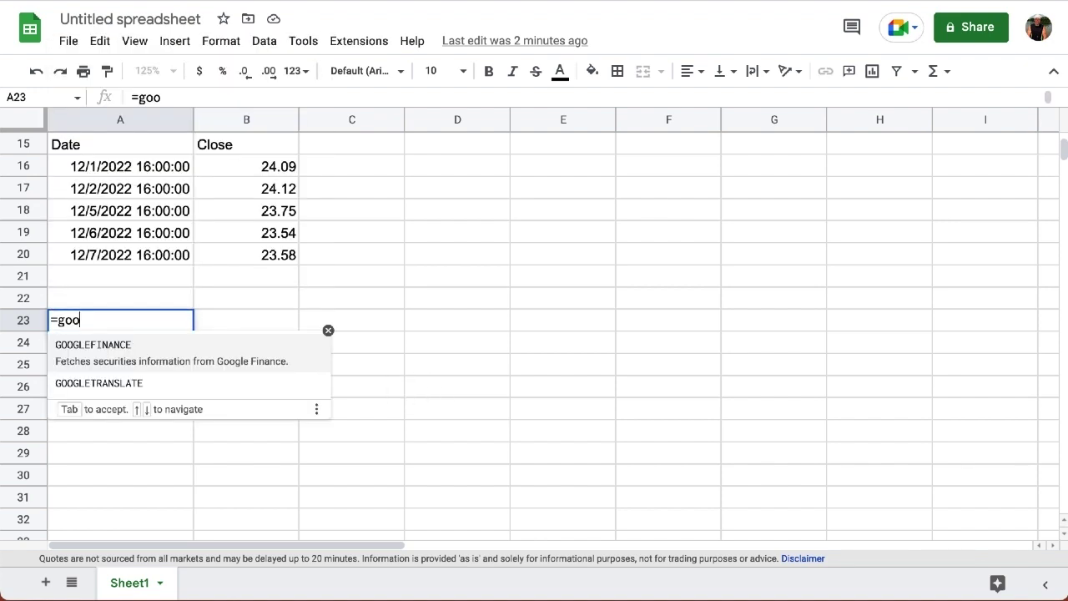
pyautogui.press('Tab')
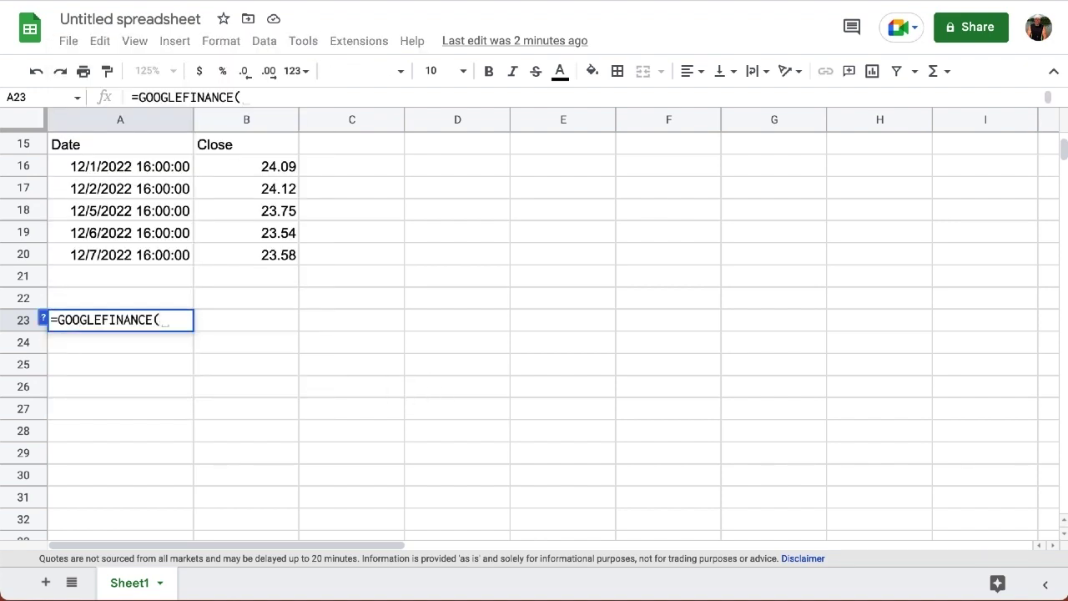
pyautogui.write('"')
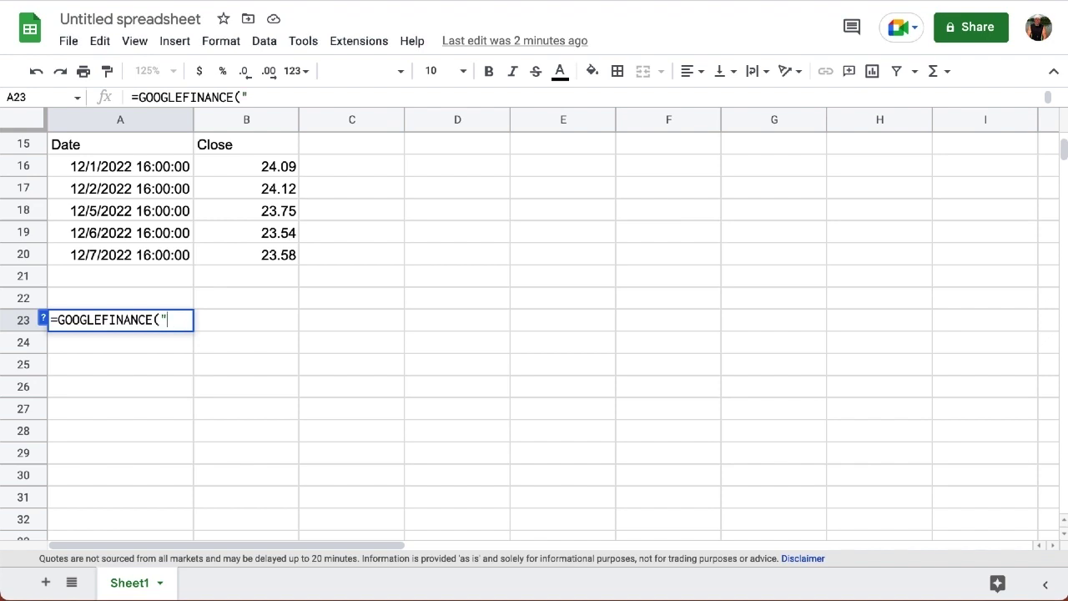
pyautogui.write('curre')
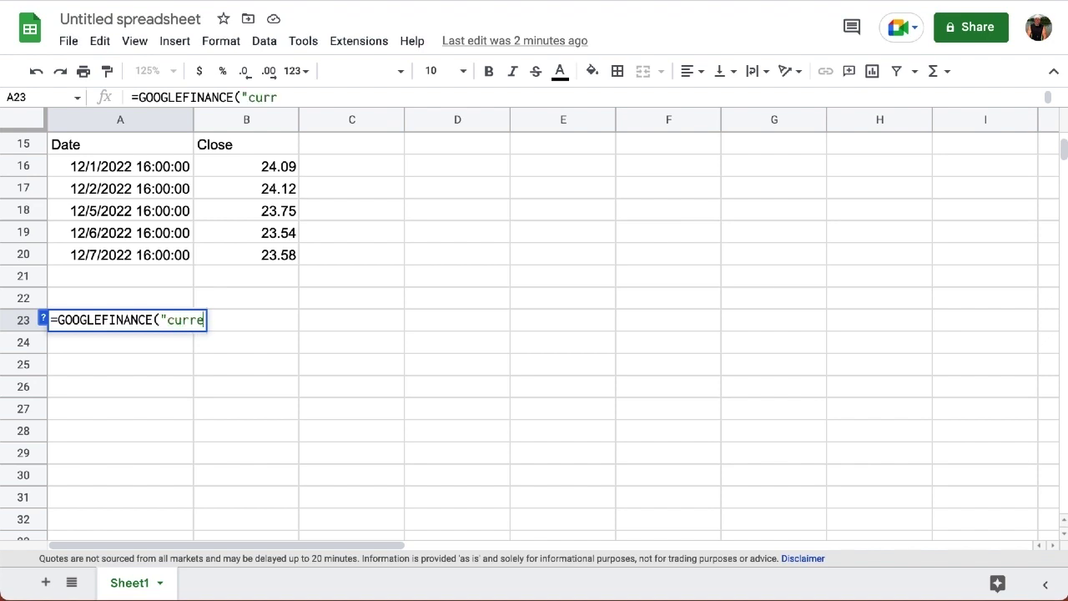
pyautogui.write('ncy:')
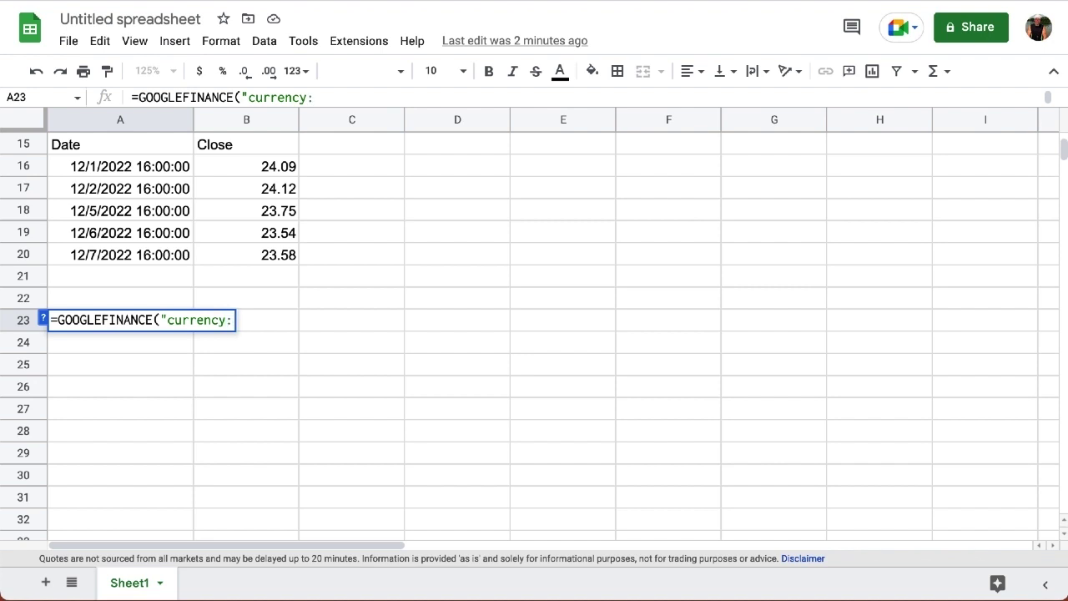
pyautogui.write('usd')
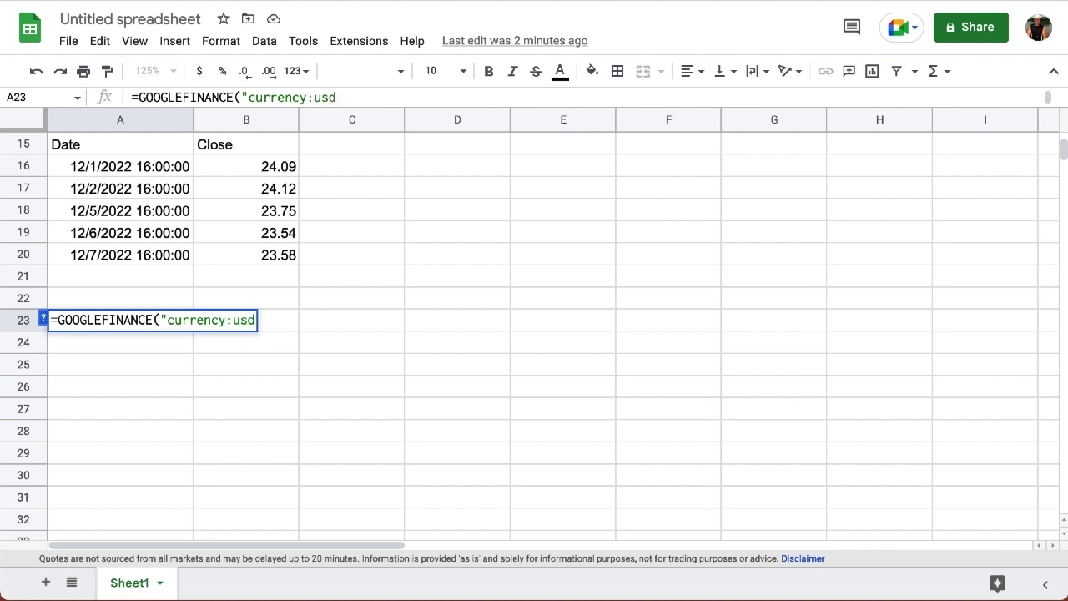
pyautogui.write('eur')
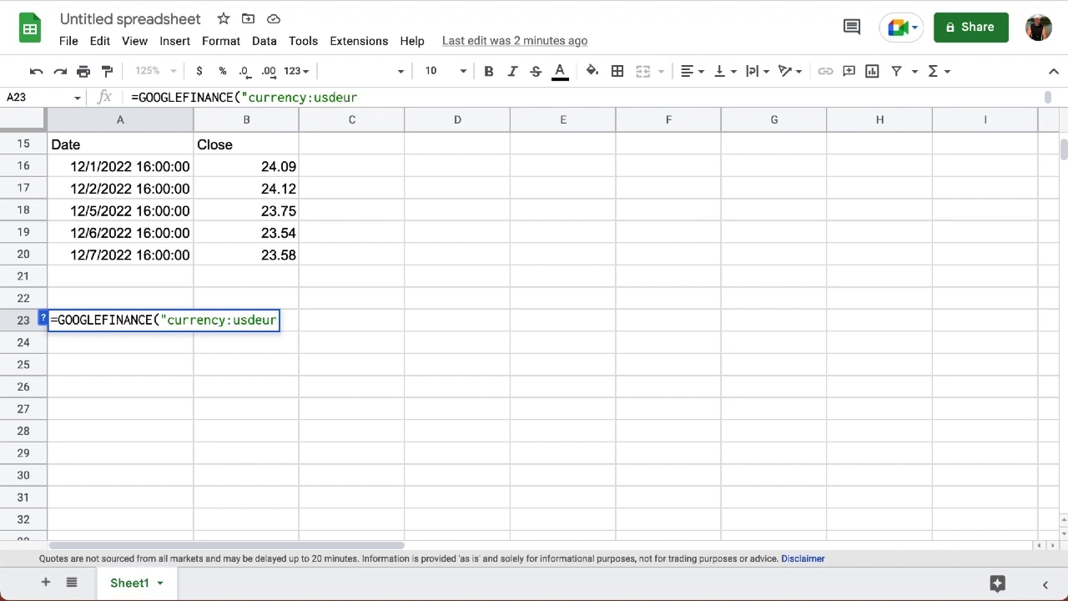
pyautogui.write('")')
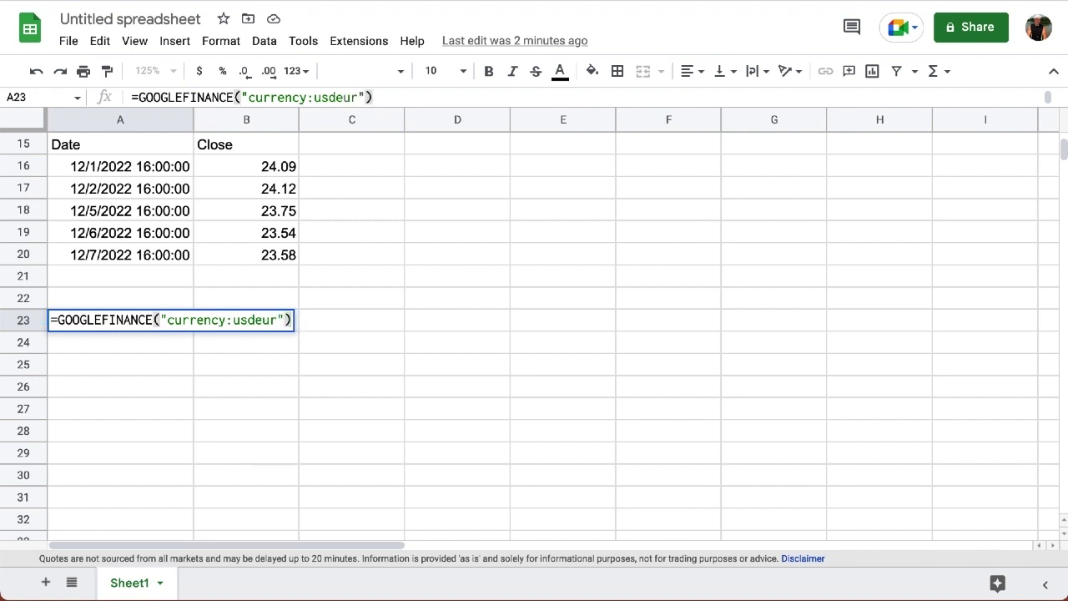
pyautogui.press('Return')
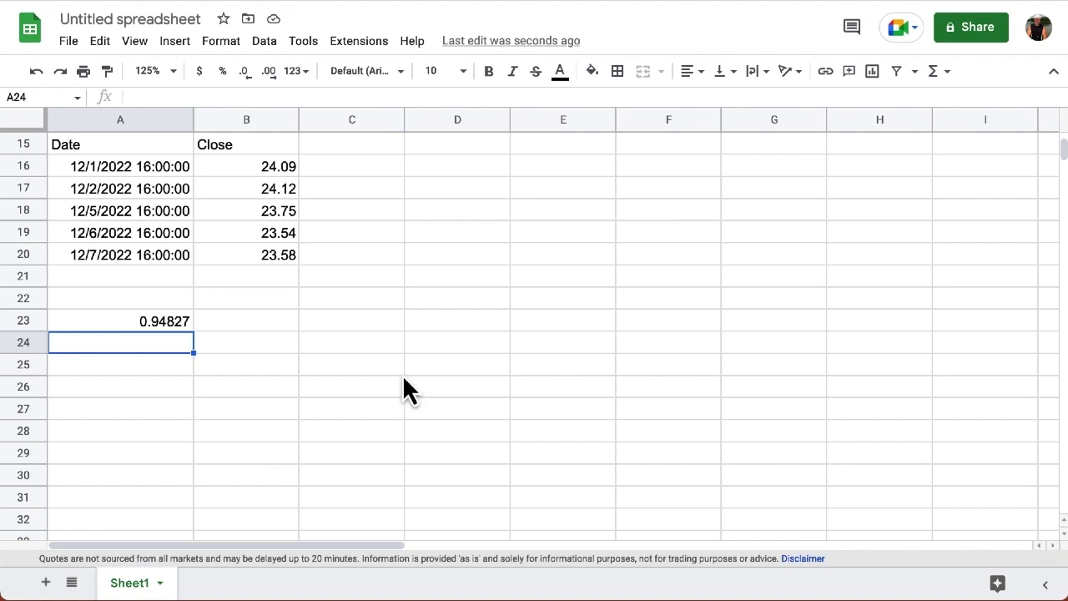
# - Change the currency pair in the A23 formula to usdgbp to fetch the dollar-to-pound rate
pyautogui.doubleClick(119, 319)
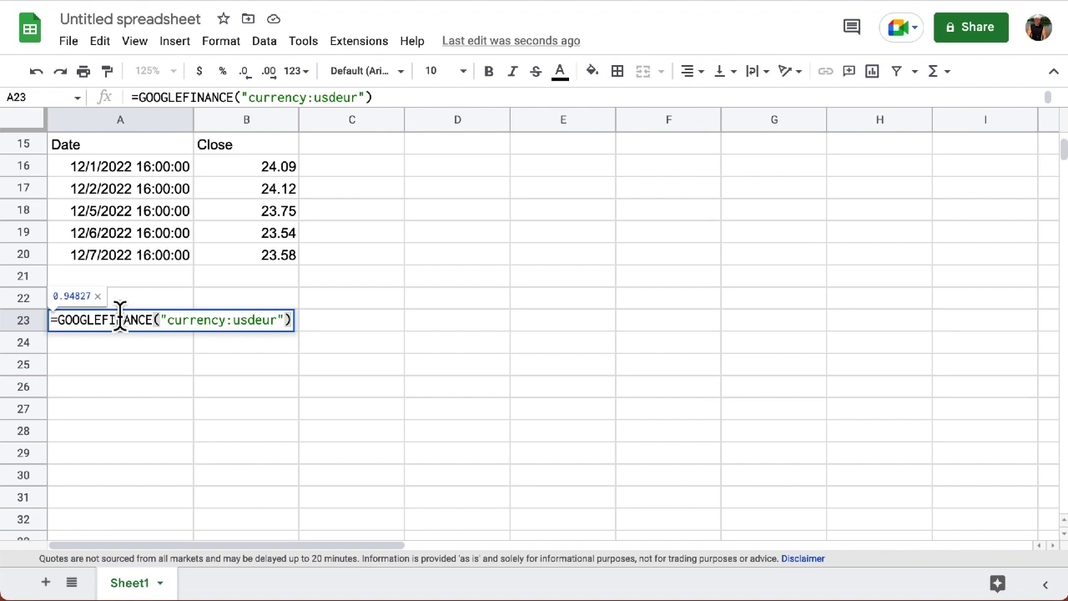
pyautogui.press('BackSpace')
pyautogui.press('BackSpace')
pyautogui.press('BackSpace')
pyautogui.press('BackSpace')
pyautogui.press('BackSpace')
pyautogui.press('BackSpace')
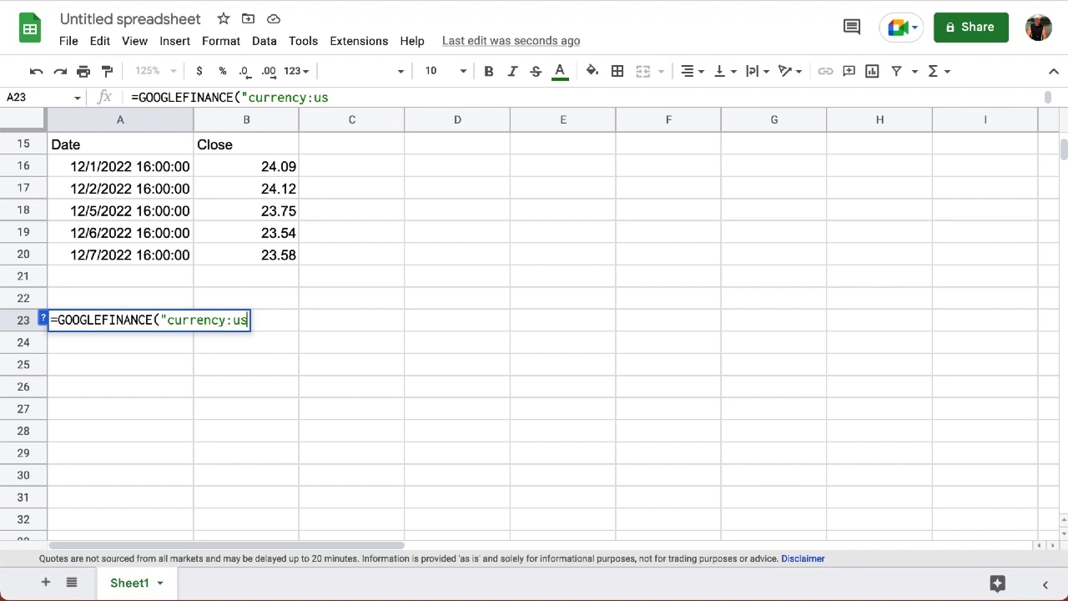
pyautogui.write('dgbp')
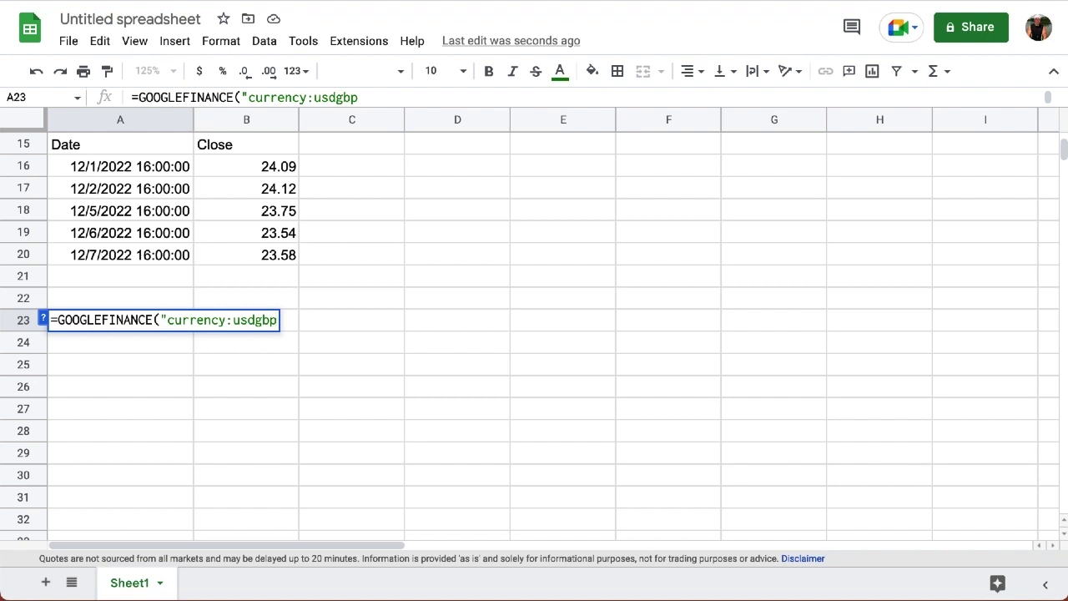
pyautogui.write('")')
pyautogui.press('Return')
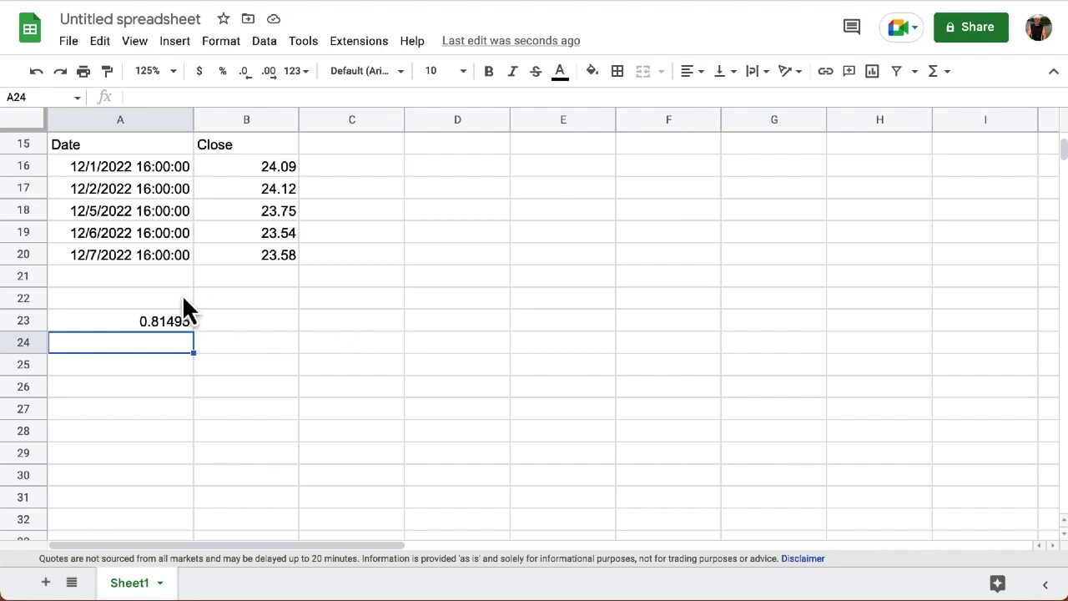
# - Replace the currency pair in the A23 formula with usdjpy, leaving the formula open for another argument
pyautogui.doubleClick(123, 320)
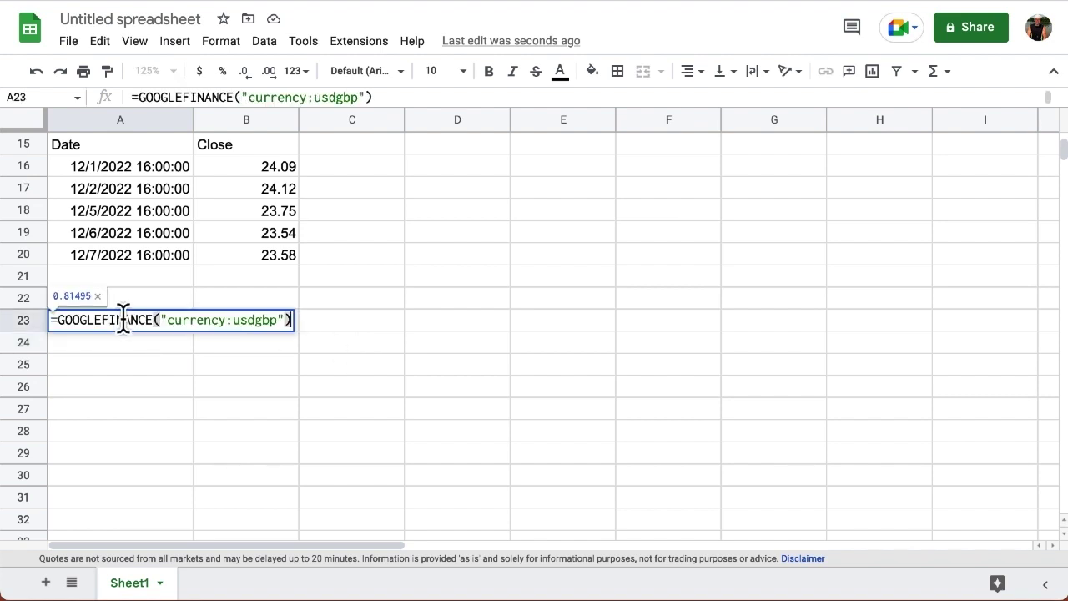
pyautogui.press('BackSpace')
pyautogui.press('BackSpace')
pyautogui.press('BackSpace')
pyautogui.press('BackSpace')
pyautogui.press('BackSpace')
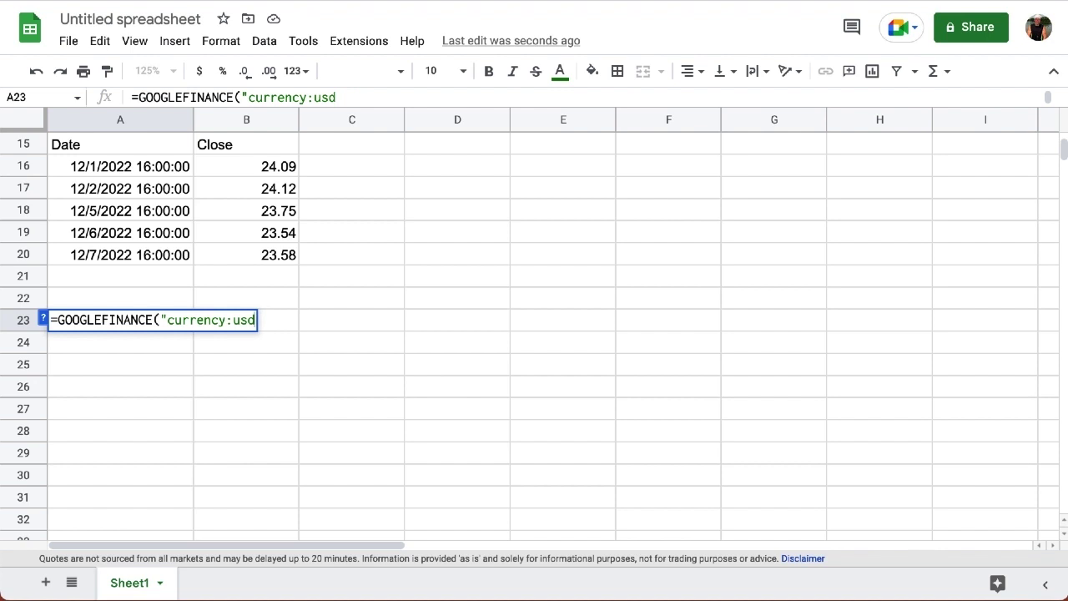
pyautogui.write('jpy",')
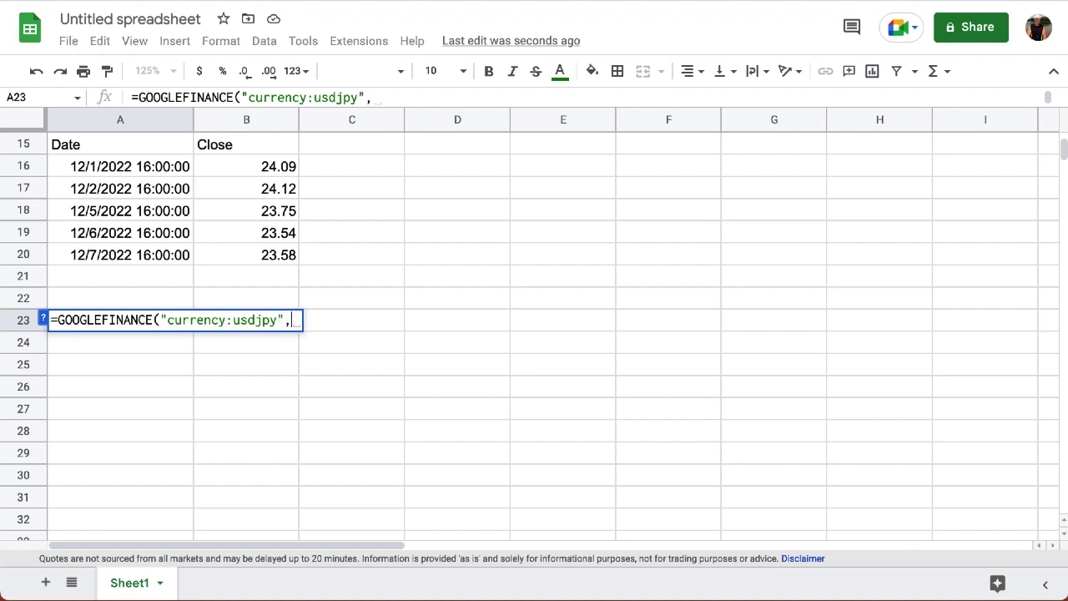
# - Add "price" and "12/1/2022" as the attribute and start date arguments in A23 and enter the formula
pyautogui.write('"p')
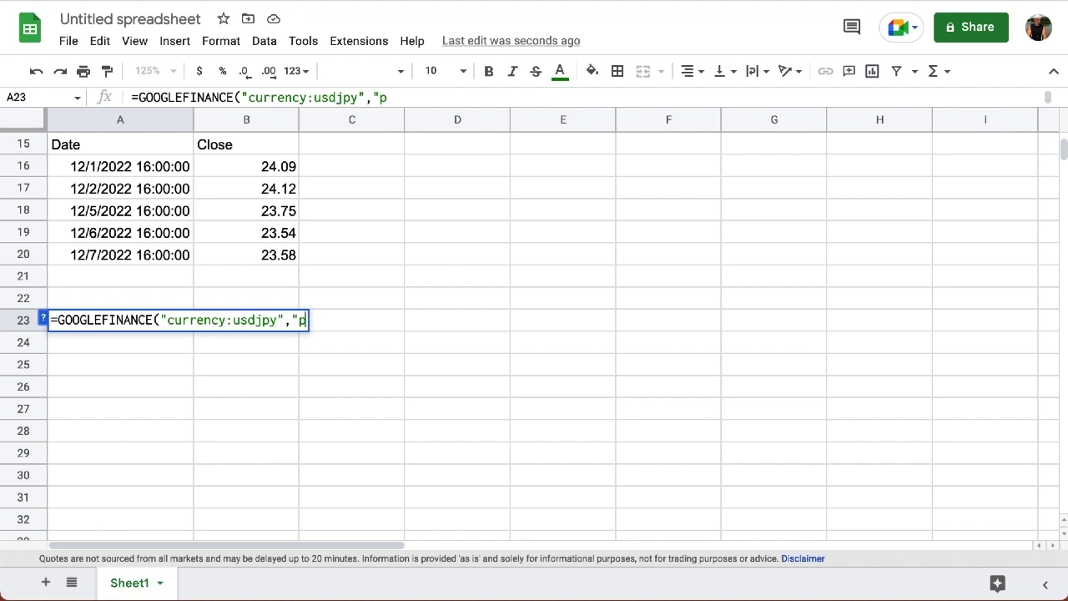
pyautogui.write('rice"')
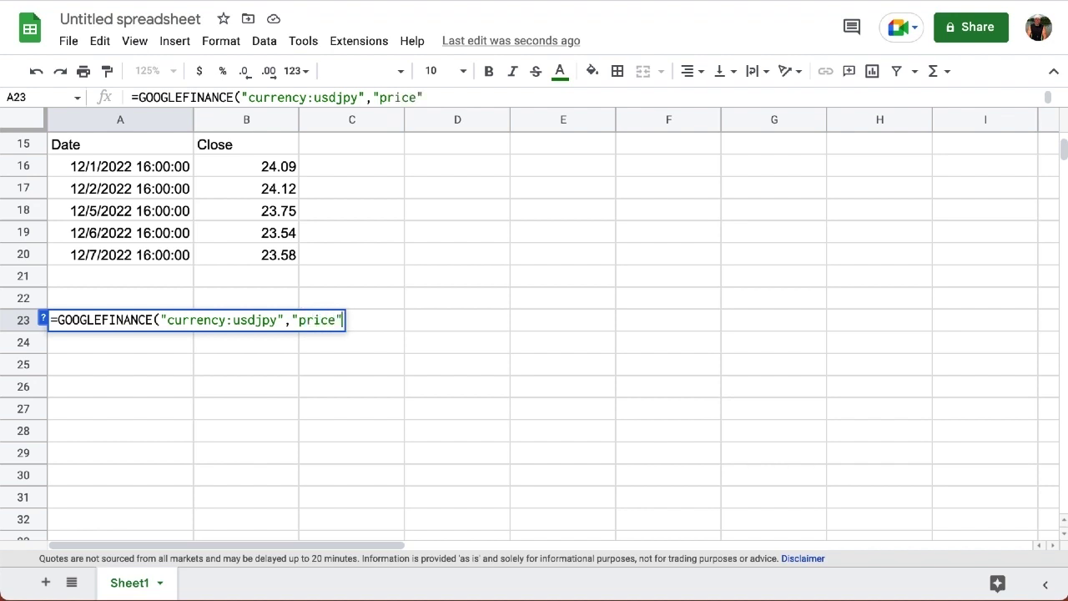
pyautogui.write(',"12/1/')
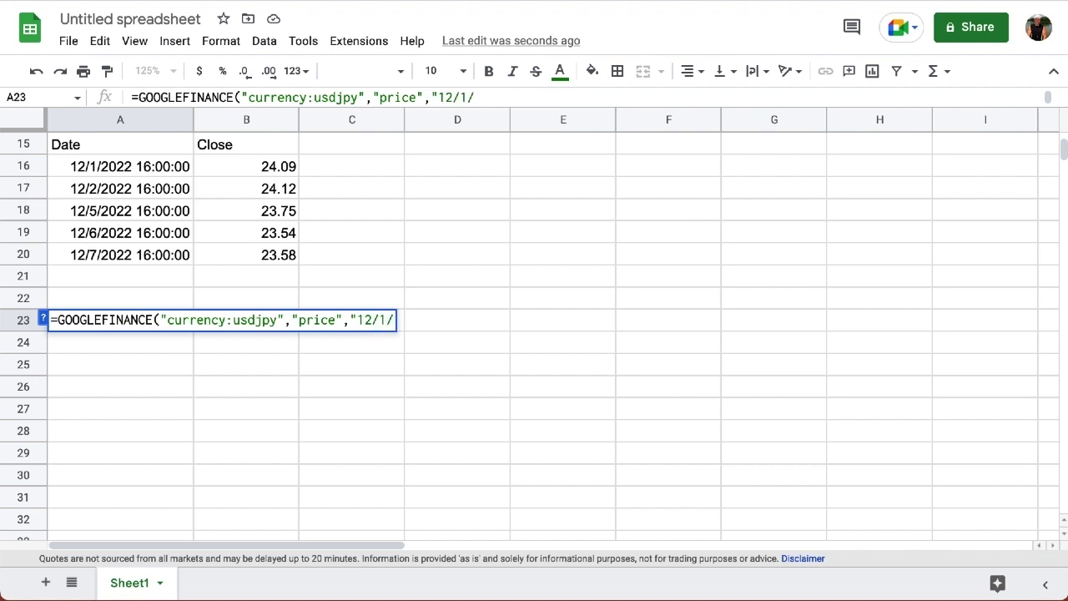
pyautogui.write('2022')
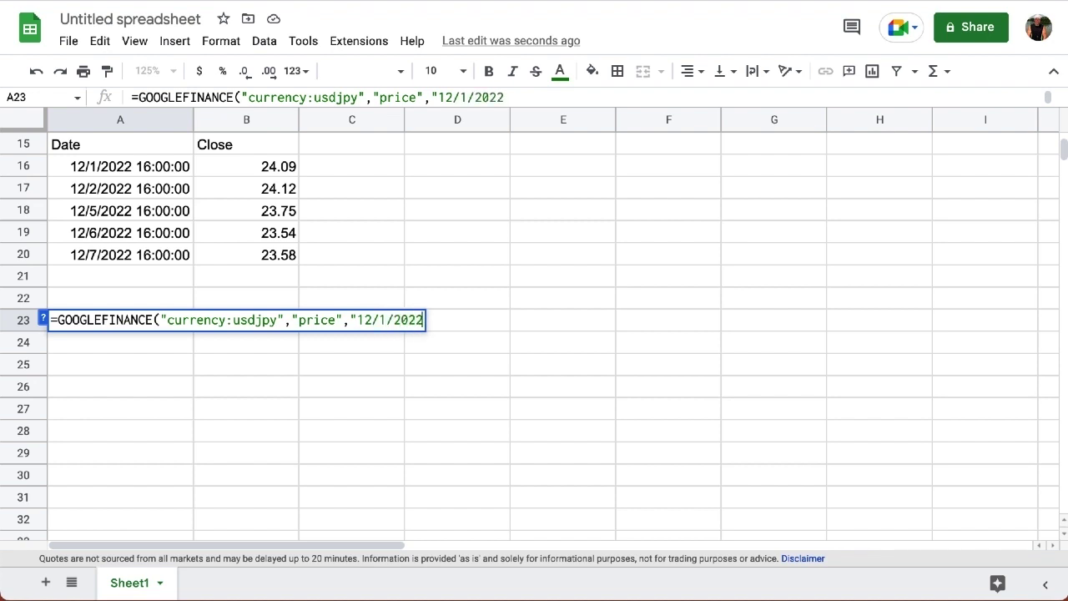
pyautogui.write('")')
pyautogui.press('Return')
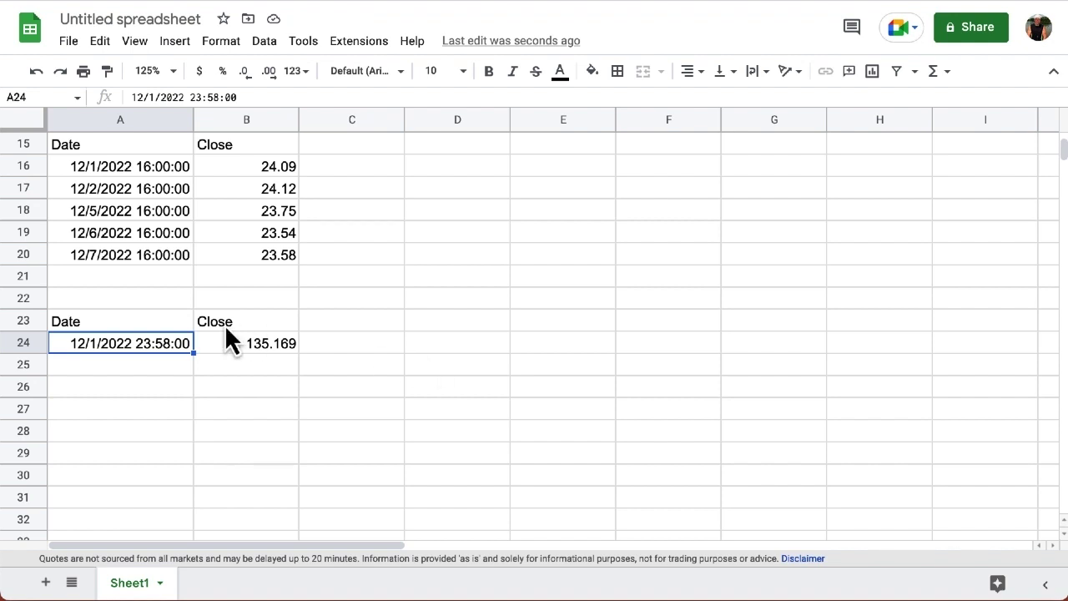
# - Add 10 as the fourth argument of the A23 currency formula and view the resulting exchange-rate rows
pyautogui.doubleClick(148, 313)
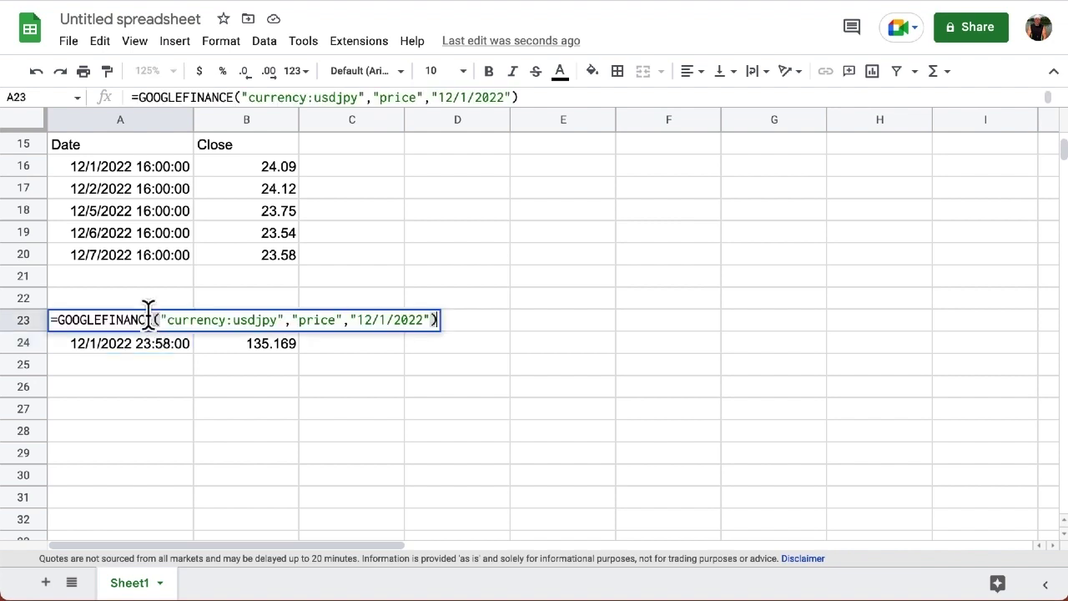
pyautogui.press('BackSpace')
pyautogui.write(',')
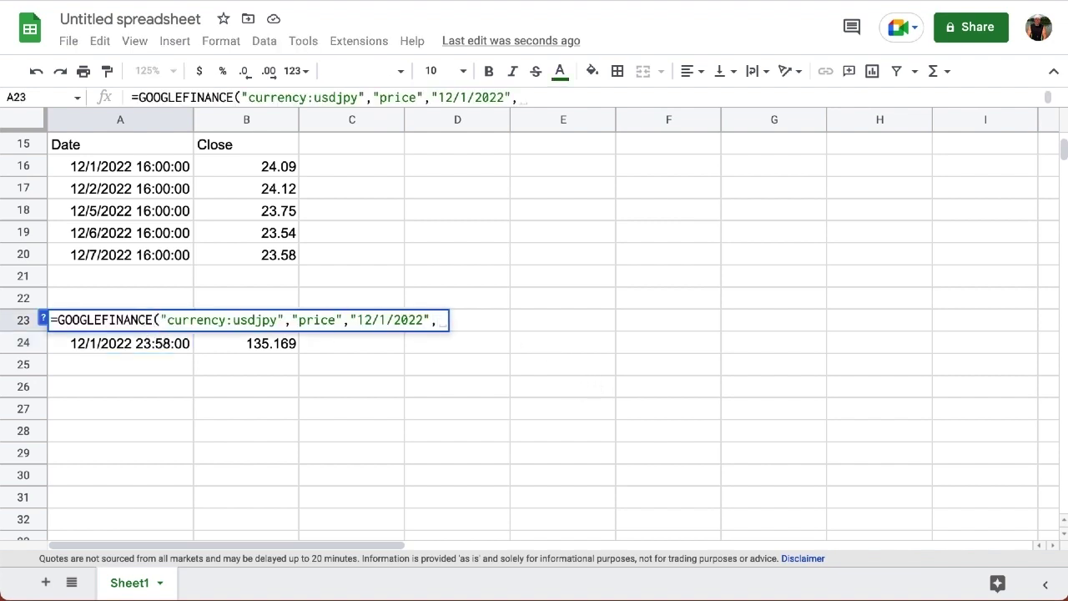
pyautogui.write('10)')
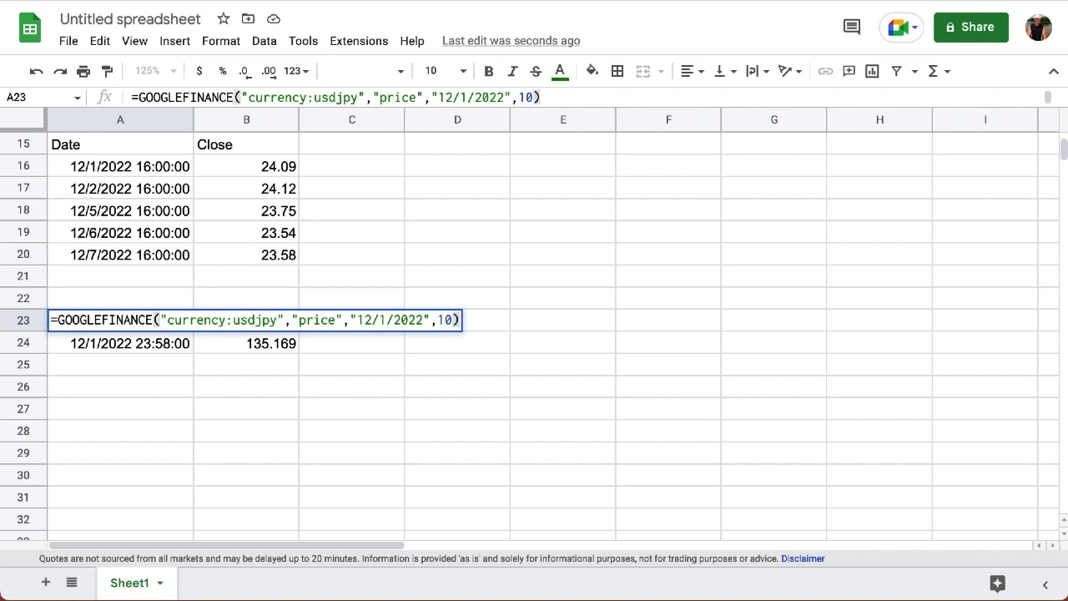
pyautogui.press('Return')
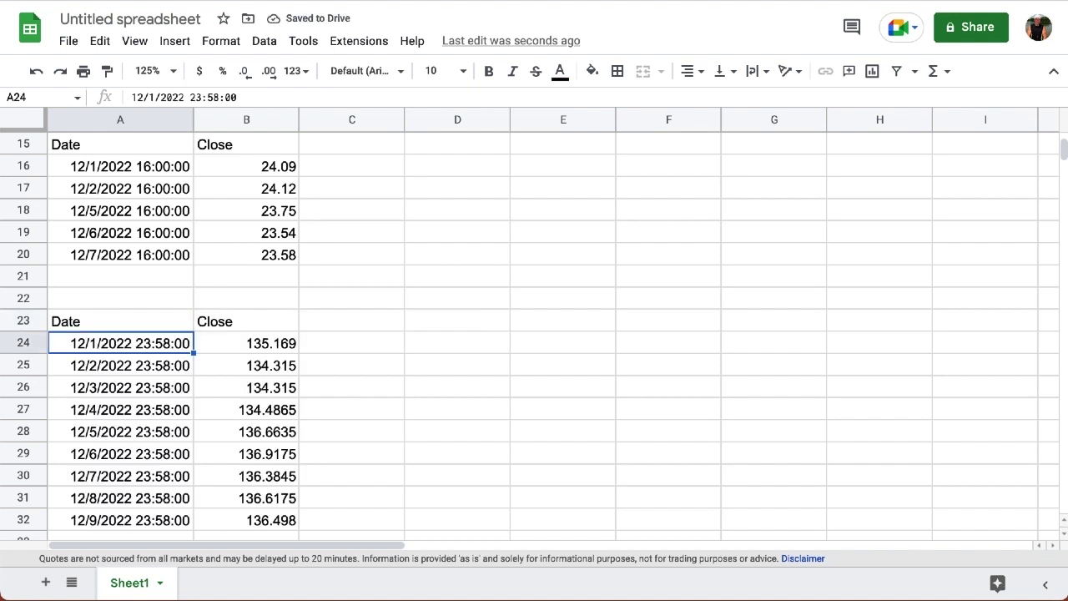
pyautogui.scroll(-2, 483, 436)
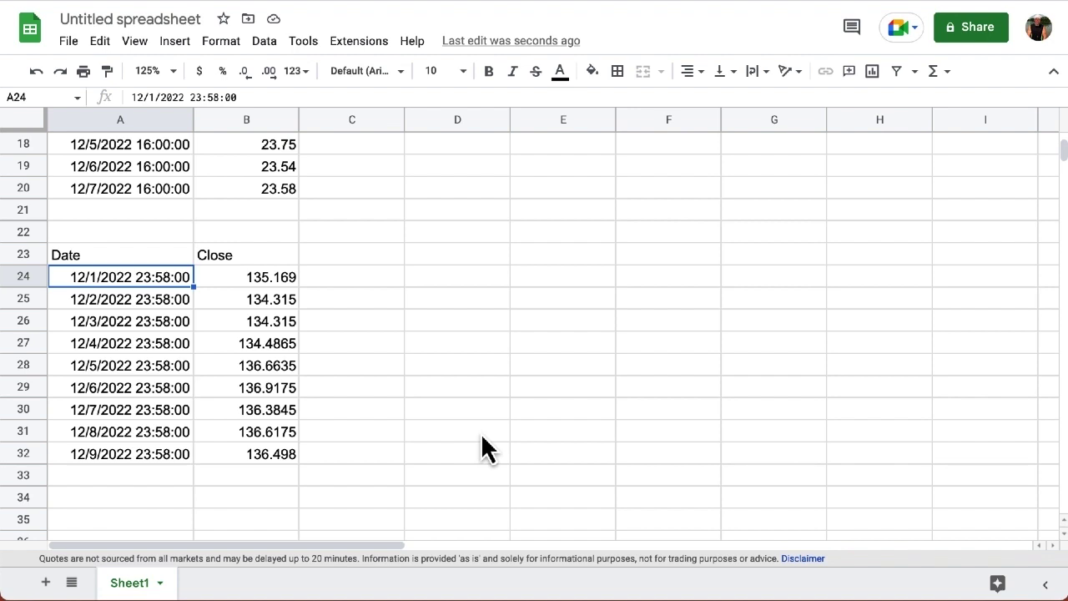
# - Remove the 10 from the A23 currency formula and change its start date to "11/1/2022"
pyautogui.click(157, 250)
pyautogui.doubleClick(156, 250)
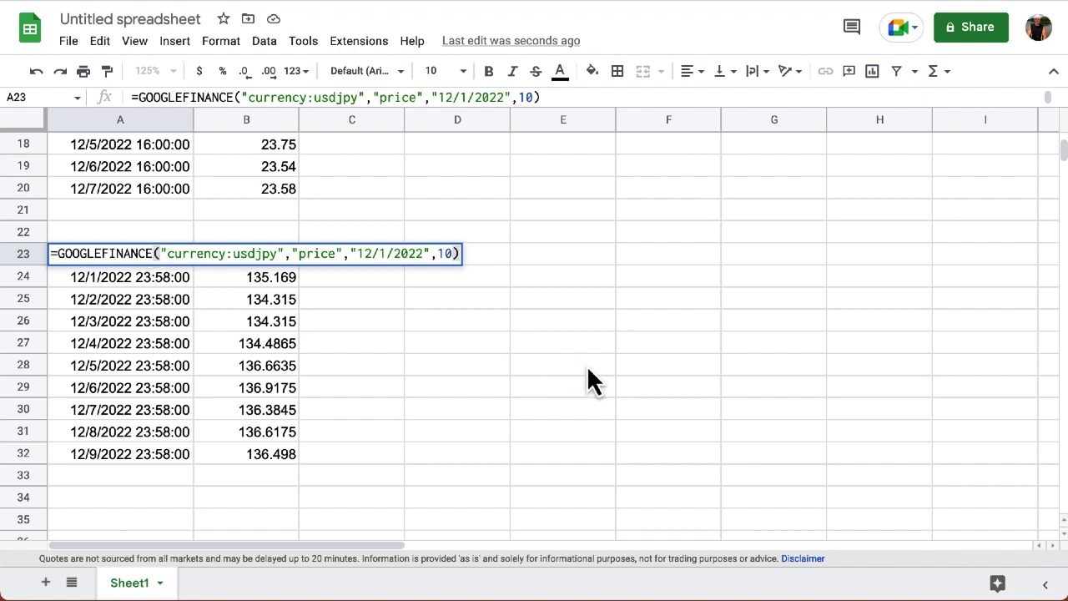
pyautogui.press('BackSpace')
pyautogui.press('BackSpace')
pyautogui.press('BackSpace')
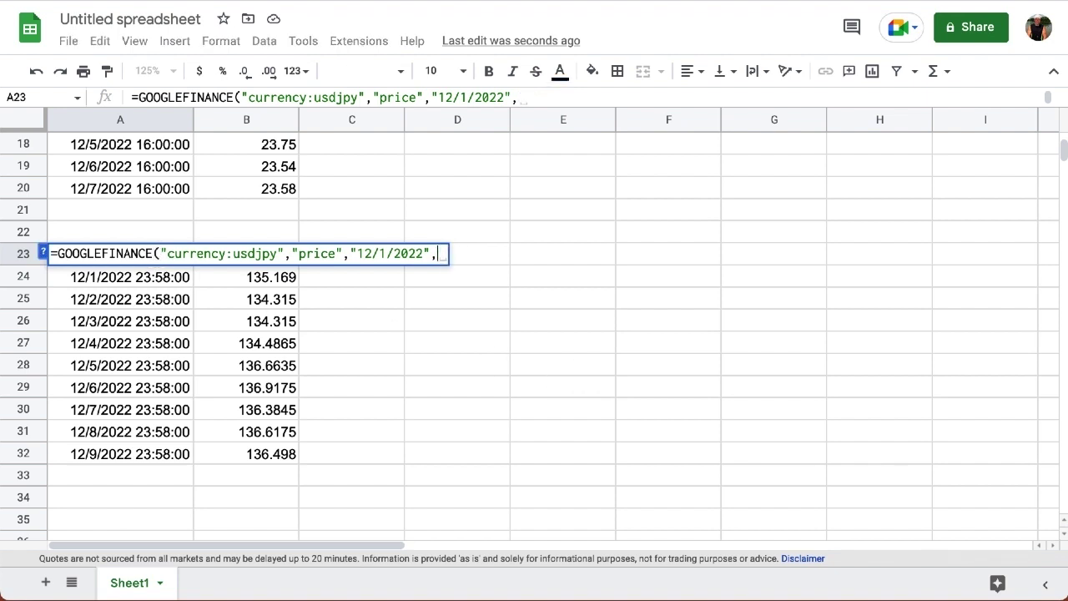
pyautogui.click(372, 253)
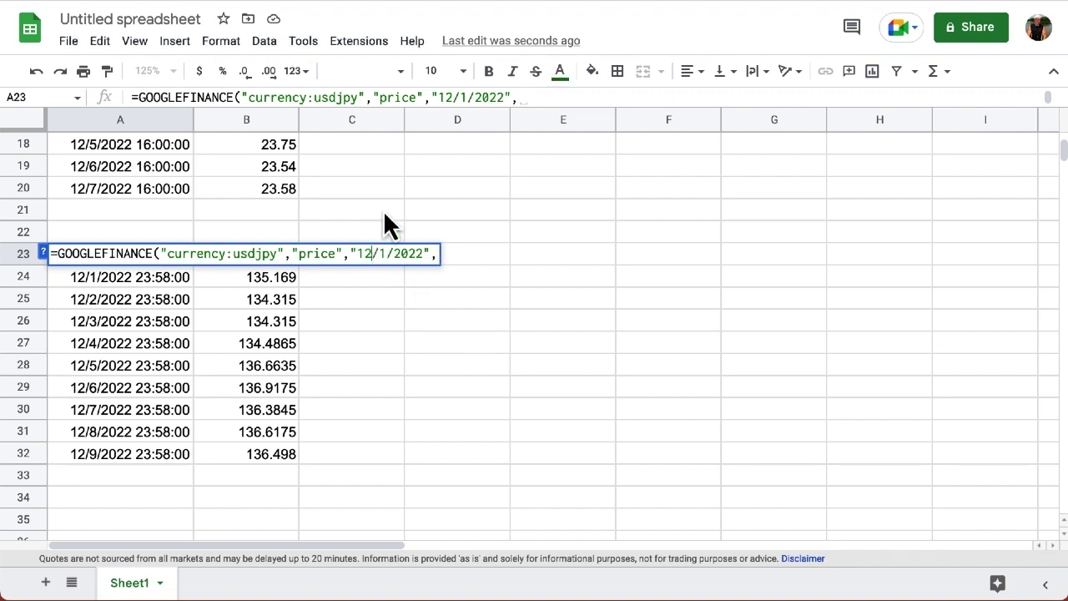
pyautogui.press('BackSpace')
pyautogui.write('1')
# - Add "12/1/2022" as the end date argument in A23, enter the formula and view the listed daily rates
pyautogui.write('"')
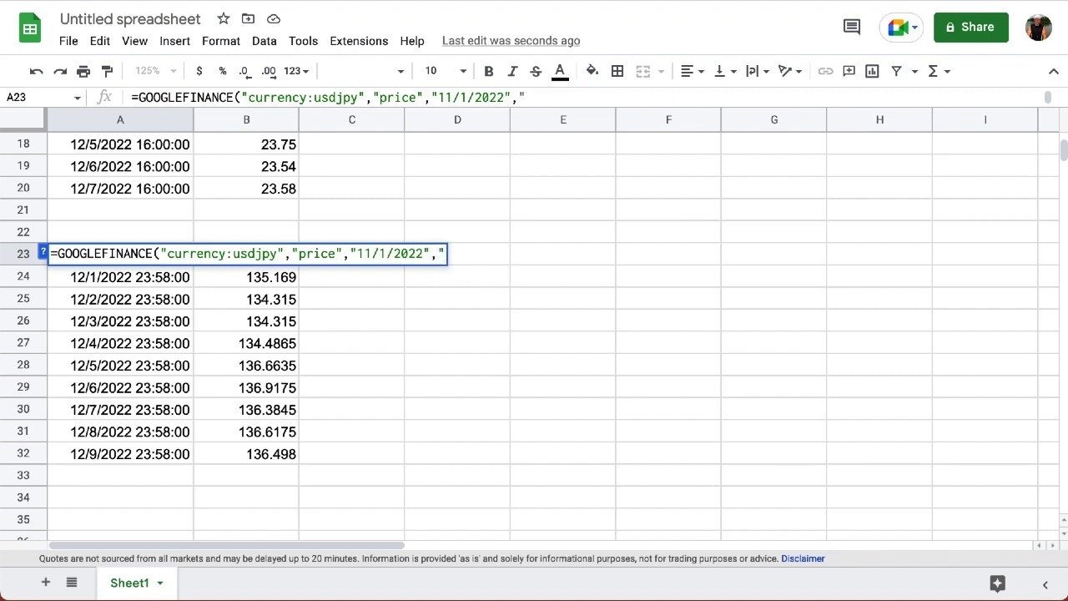
pyautogui.write('12/1')
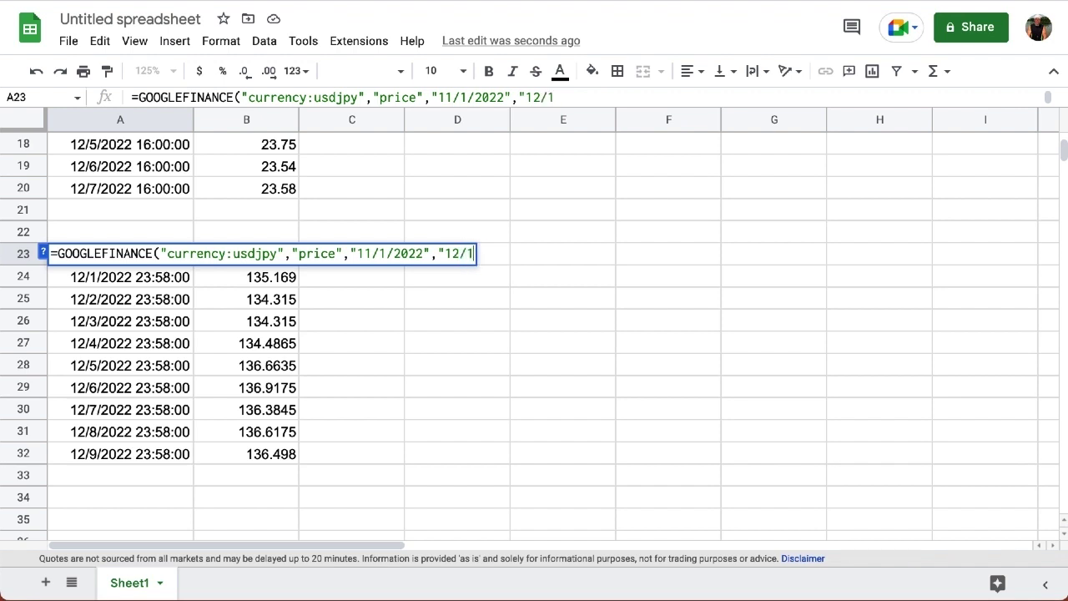
pyautogui.write('/2022')
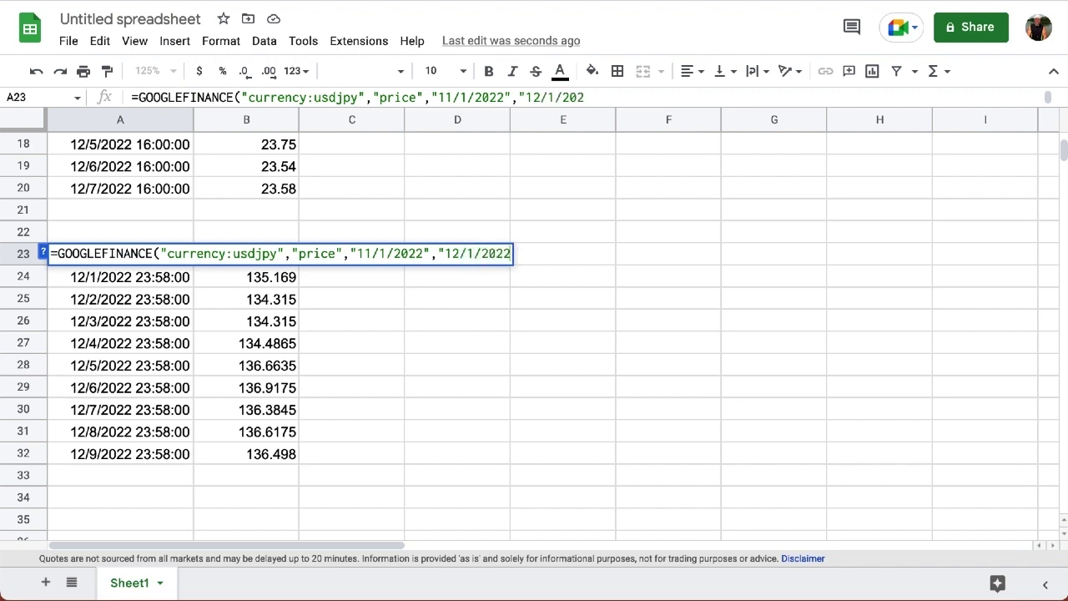
pyautogui.write('")')
pyautogui.press('Return')
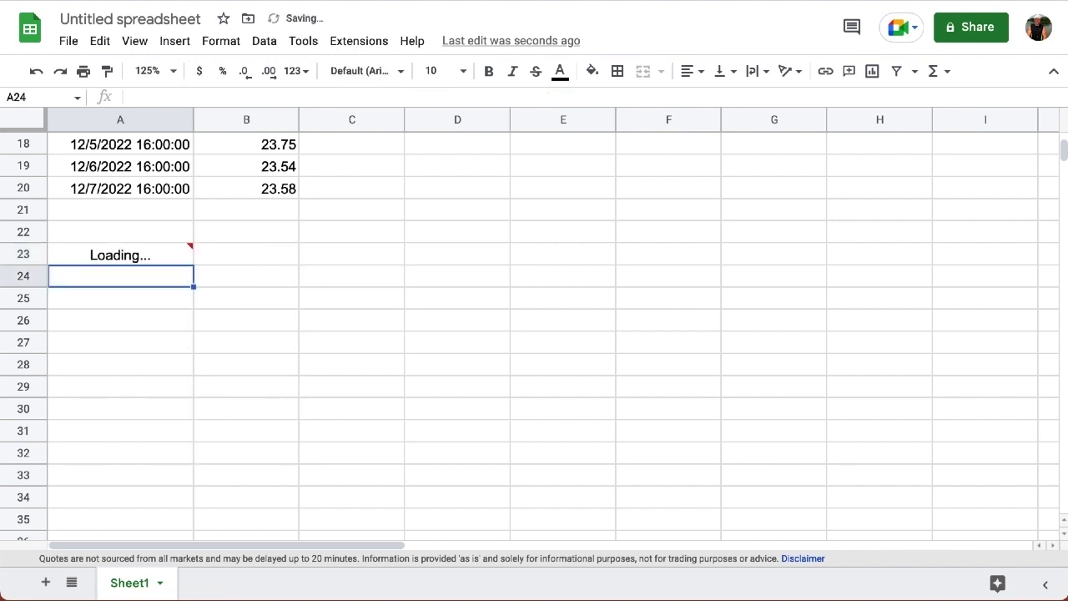
pyautogui.scroll(-1, 518, 338)
pyautogui.scroll(-1, 518, 337)
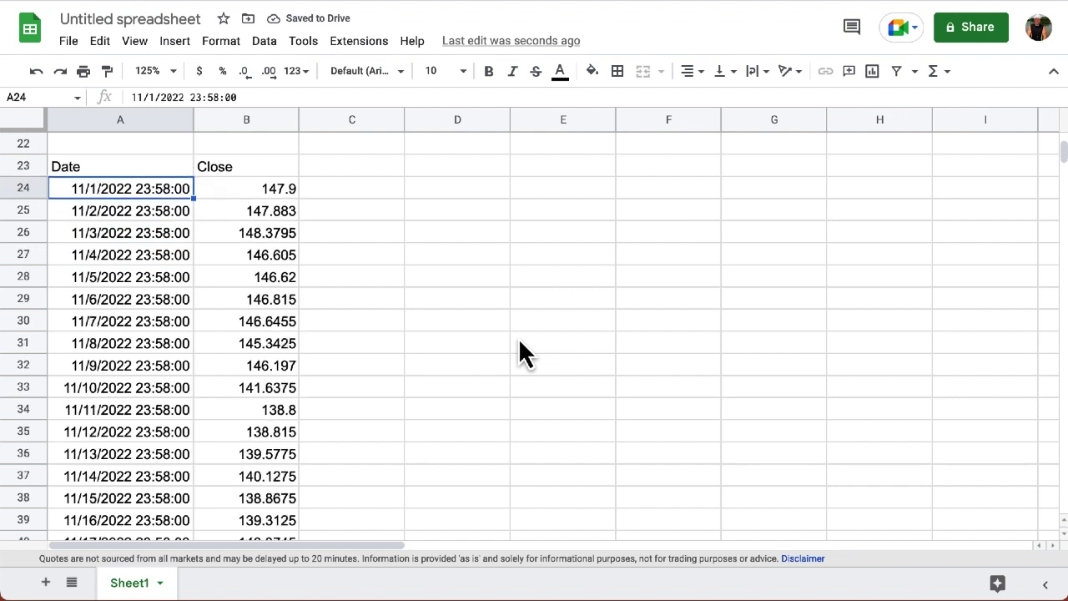
# - Format the exchange-rate timestamps in A24:A53 with the Date number format so they omit the time
pyautogui.scroll(-5, 157, 370)
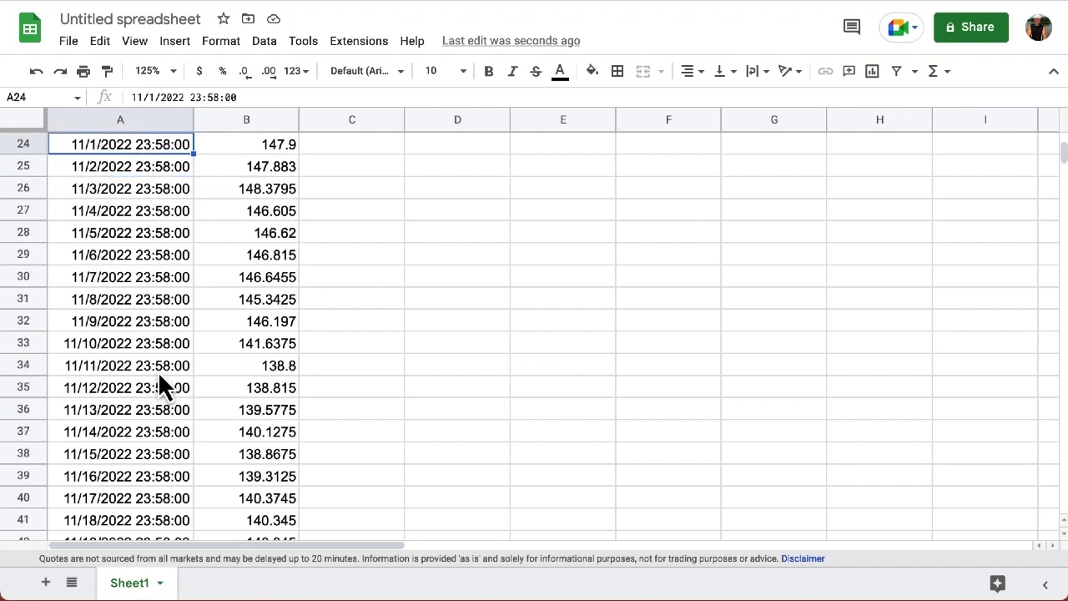
pyautogui.scroll(-5, 159, 376)
pyautogui.keyDown('shift'); pyautogui.click(158, 388); pyautogui.keyUp('shift')
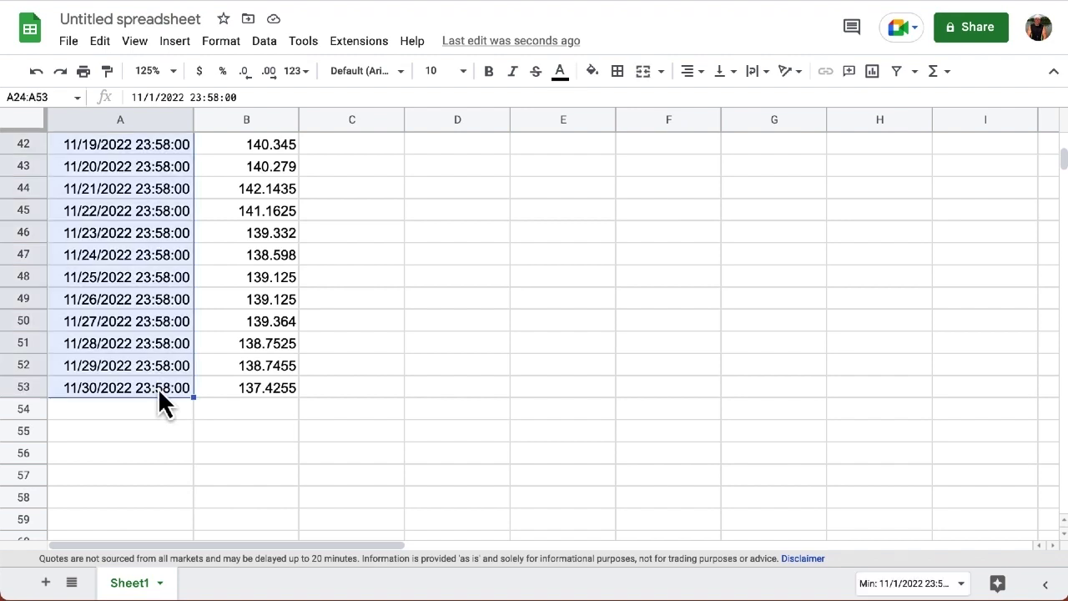
pyautogui.click(234, 46)
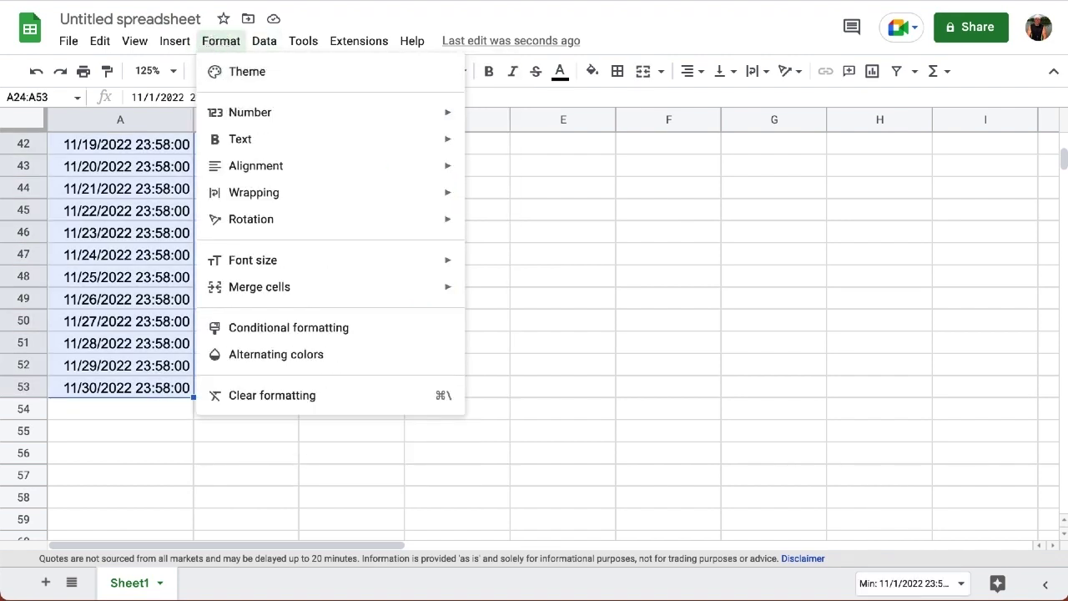
pyautogui.moveTo(351, 123)
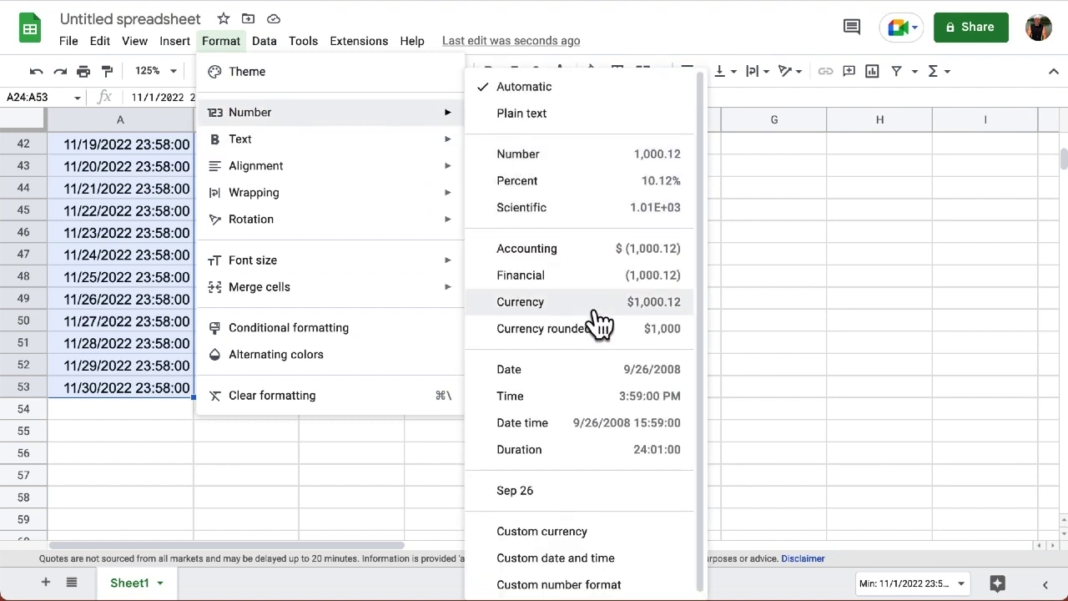
pyautogui.click(603, 379)
pyautogui.click(121, 430)
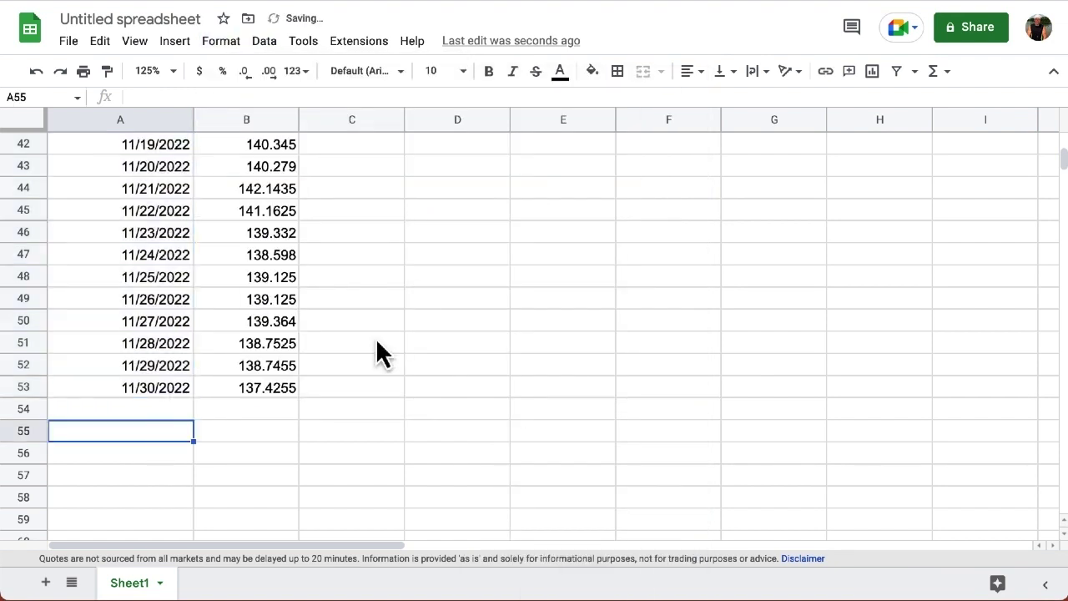
pyautogui.scroll(4, 391, 334)
pyautogui.scroll(4, 392, 335)
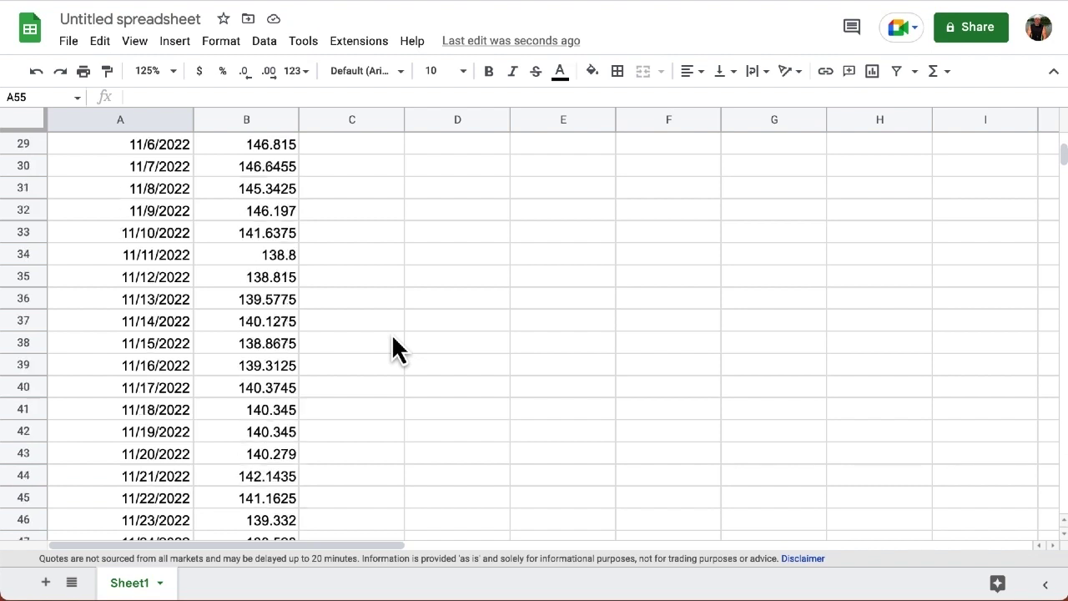
pyautogui.scroll(-1, 392, 334)
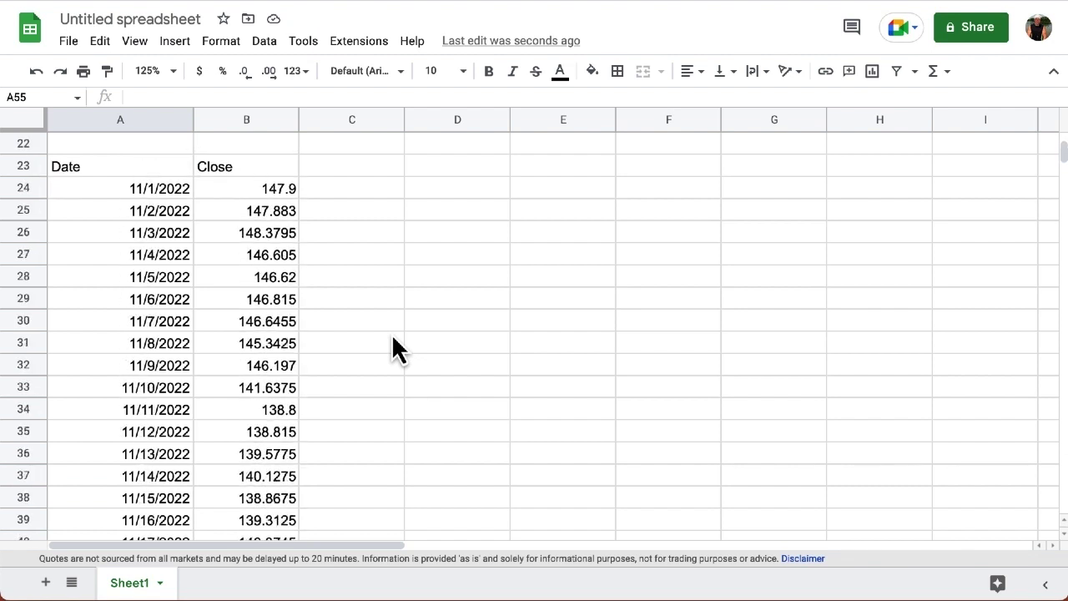